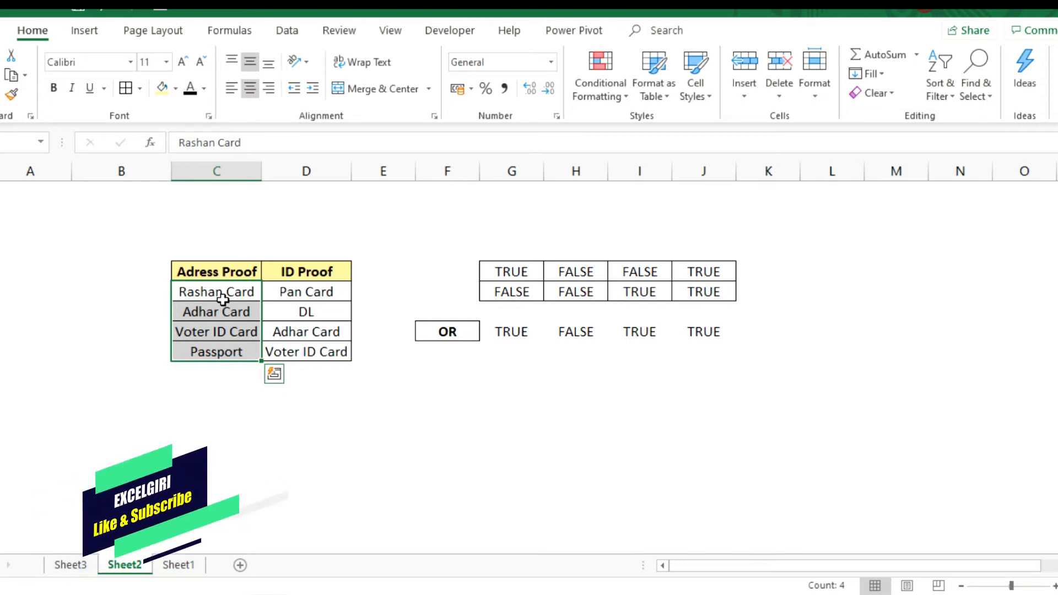
- Highlight the ID Proof entries from Pan Card down to Voter ID Card for review
{"action": "left_click", "coordinate": [297, 298]}
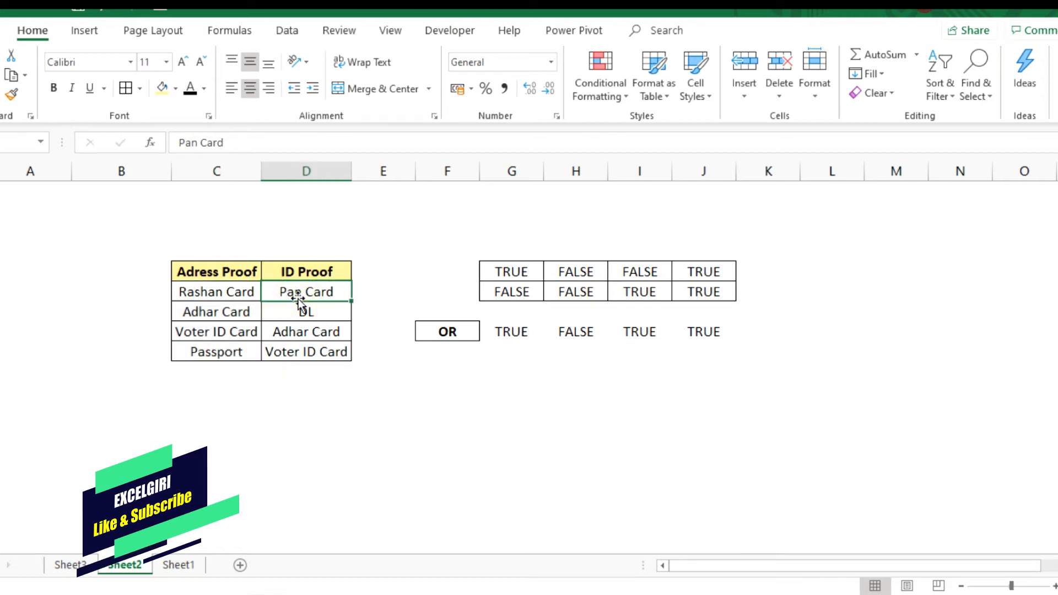
{"action": "key", "text": "shift+Down"}
{"action": "key", "text": "shift+Down"}
{"action": "key", "text": "shift+Down"}
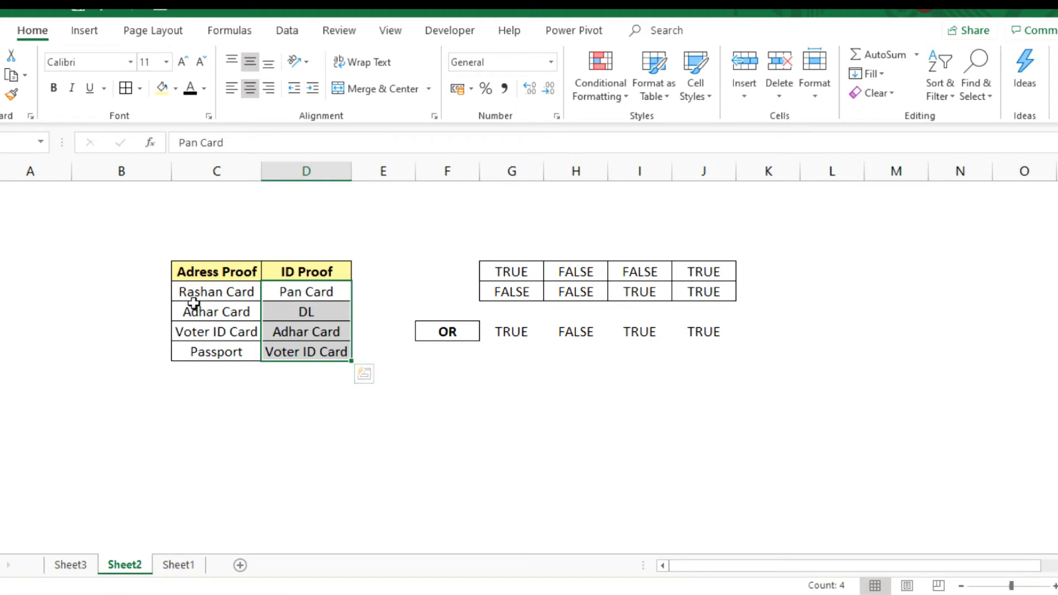
{"action": "left_click", "coordinate": [386, 306]}
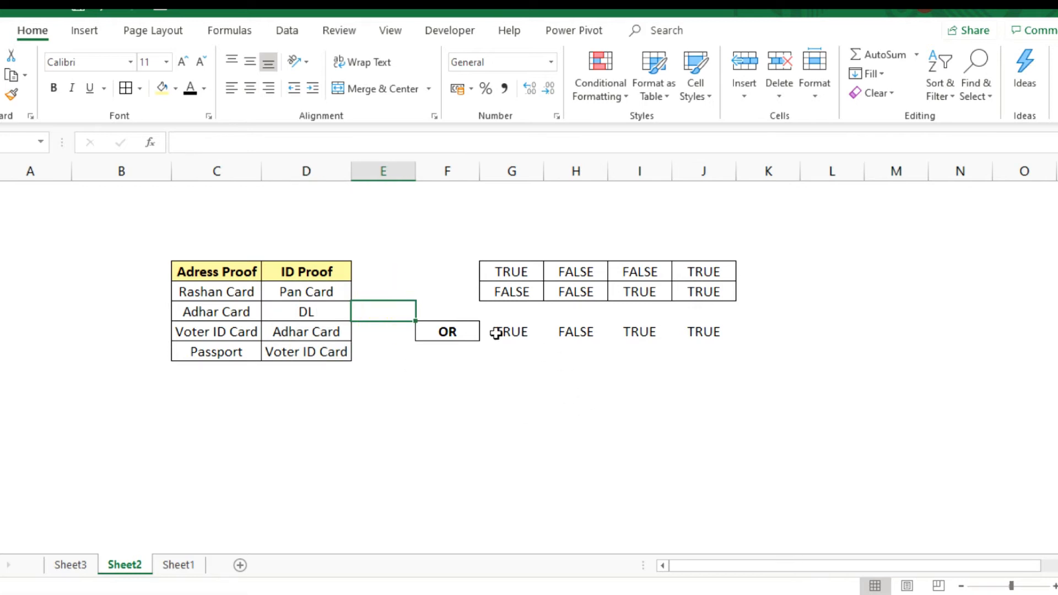
- Examine the OR formulas in G8:J8 against the TRUE/FALSE values above them in each column
{"action": "left_click", "coordinate": [513, 336]}
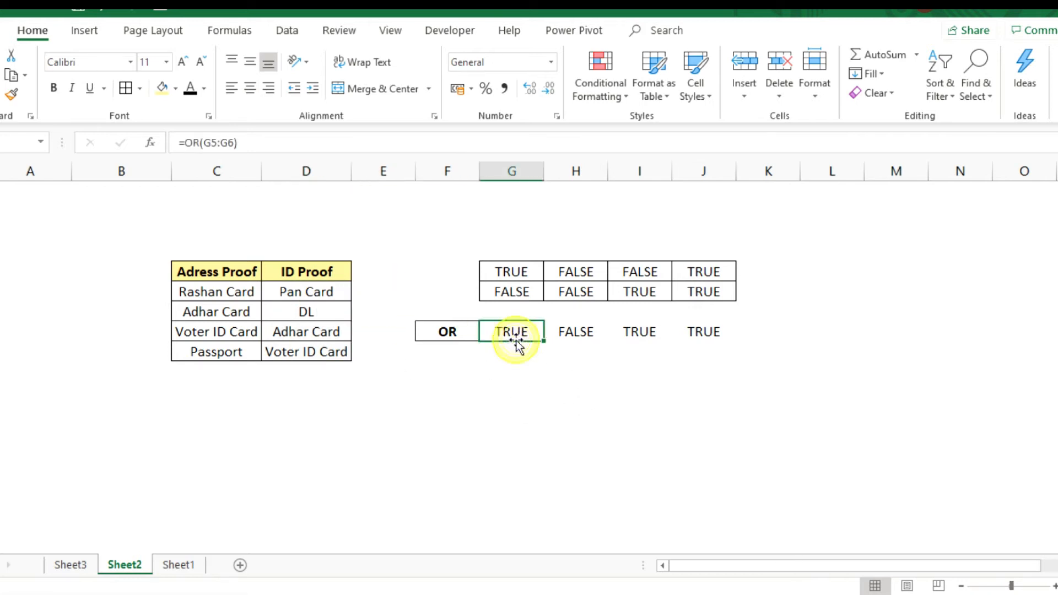
{"action": "left_click", "coordinate": [513, 269]}
{"action": "left_click", "coordinate": [512, 304]}
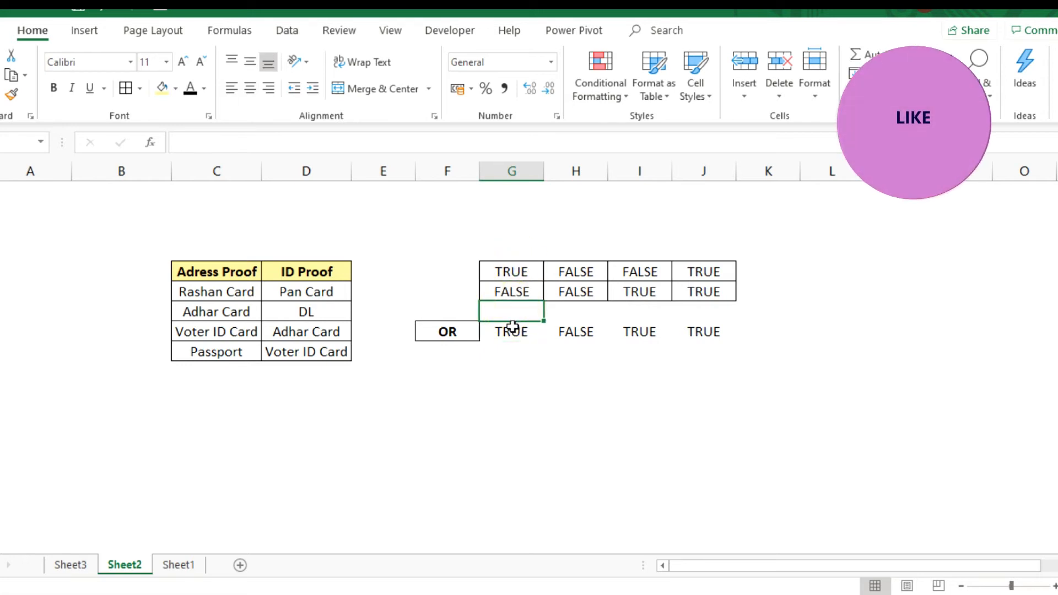
{"action": "left_click", "coordinate": [512, 328]}
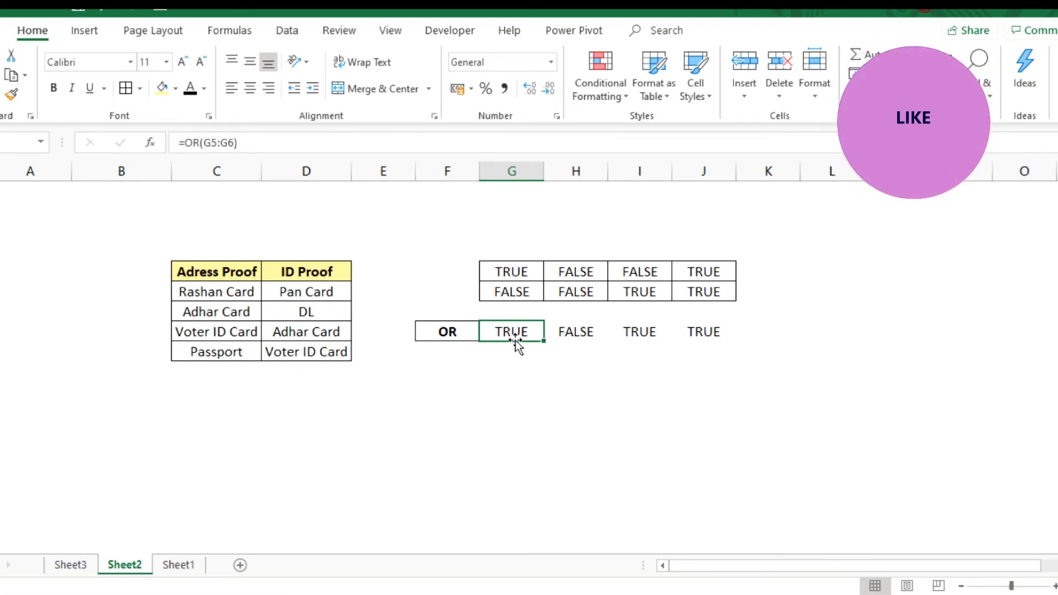
{"action": "left_click", "coordinate": [594, 266]}
{"action": "left_click", "coordinate": [580, 331]}
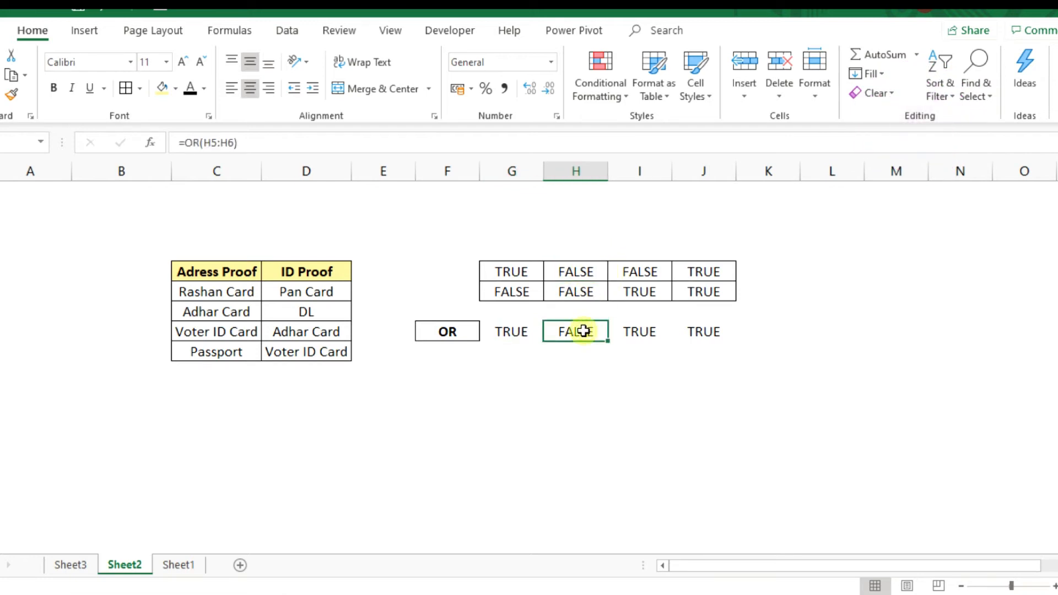
{"action": "left_click", "coordinate": [583, 273]}
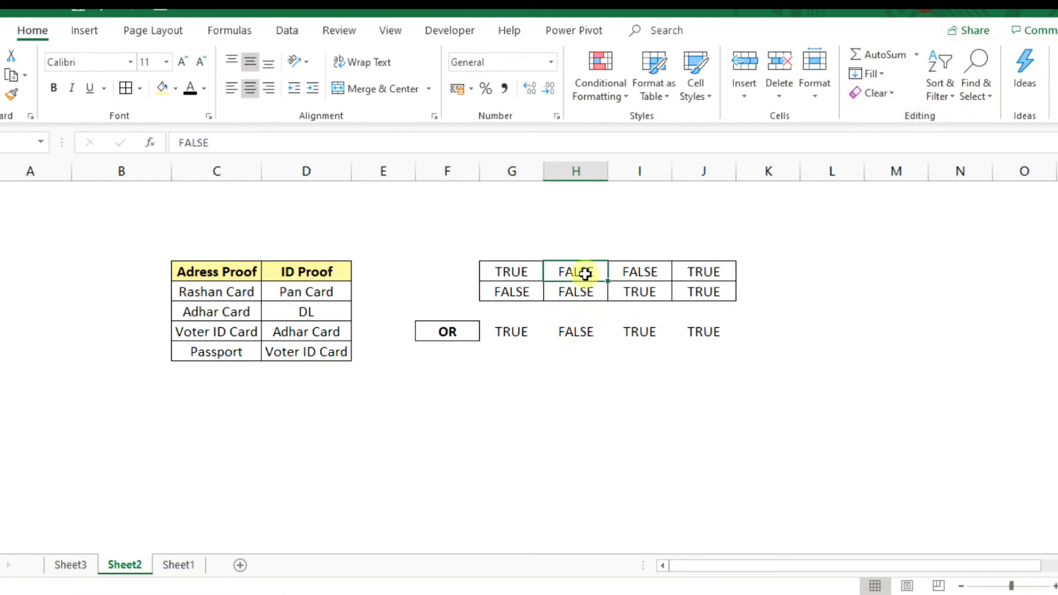
{"action": "left_click", "coordinate": [580, 290]}
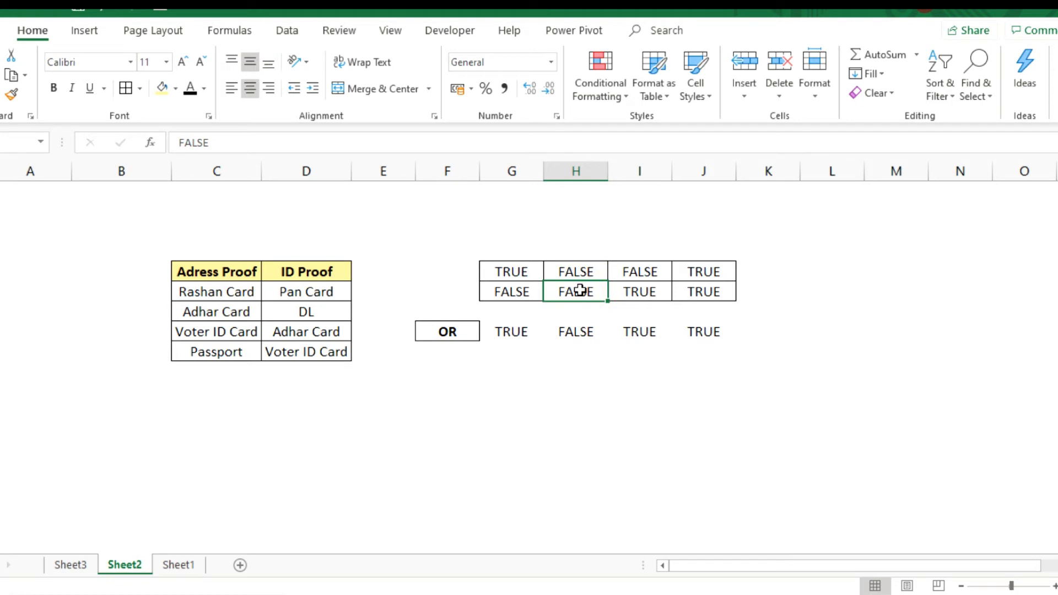
{"action": "left_click", "coordinate": [574, 367]}
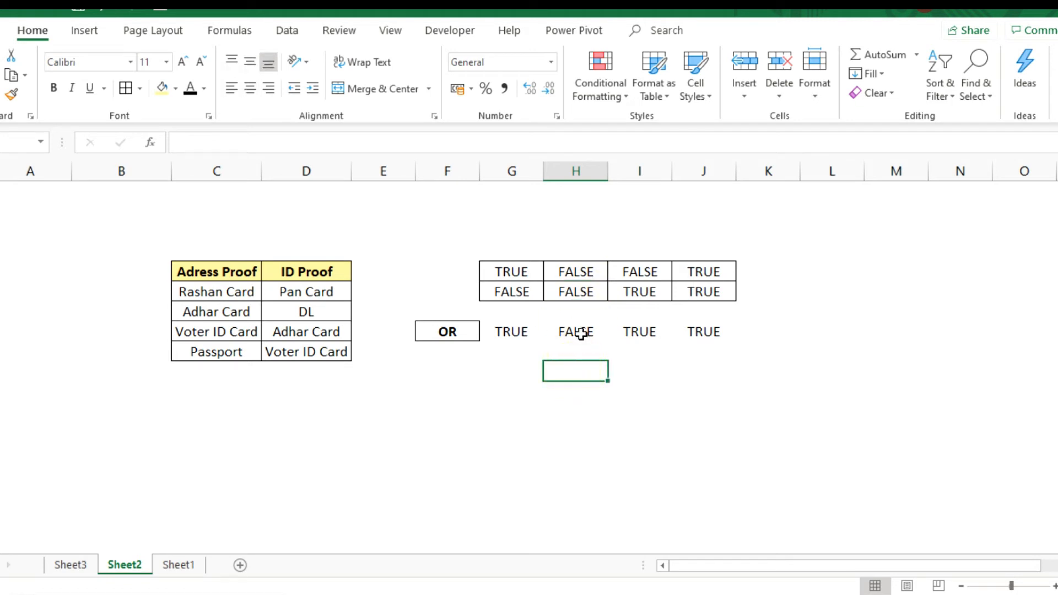
{"action": "left_click", "coordinate": [581, 335]}
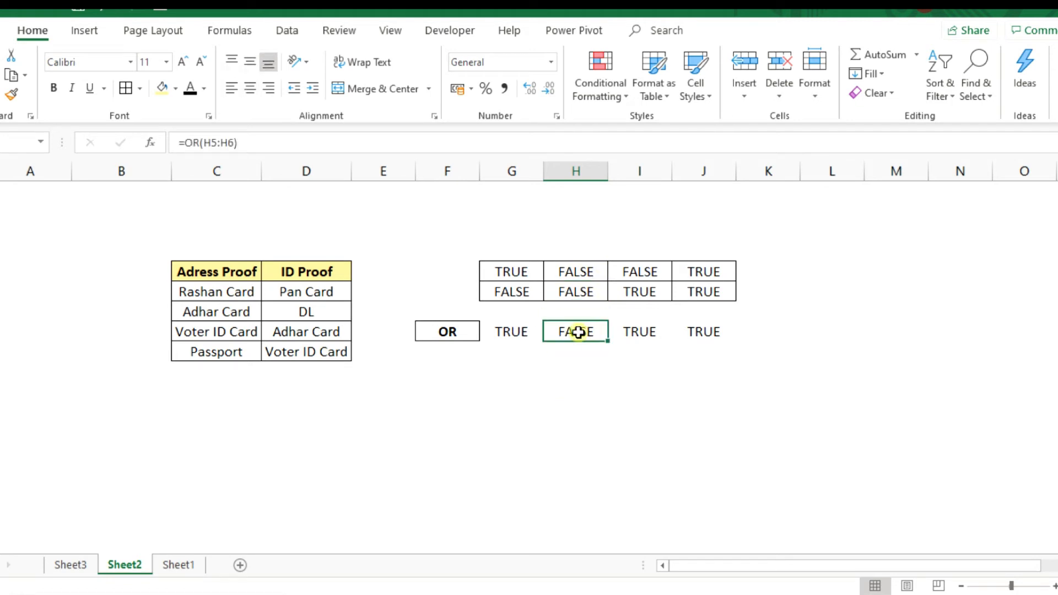
{"action": "left_click", "coordinate": [636, 324]}
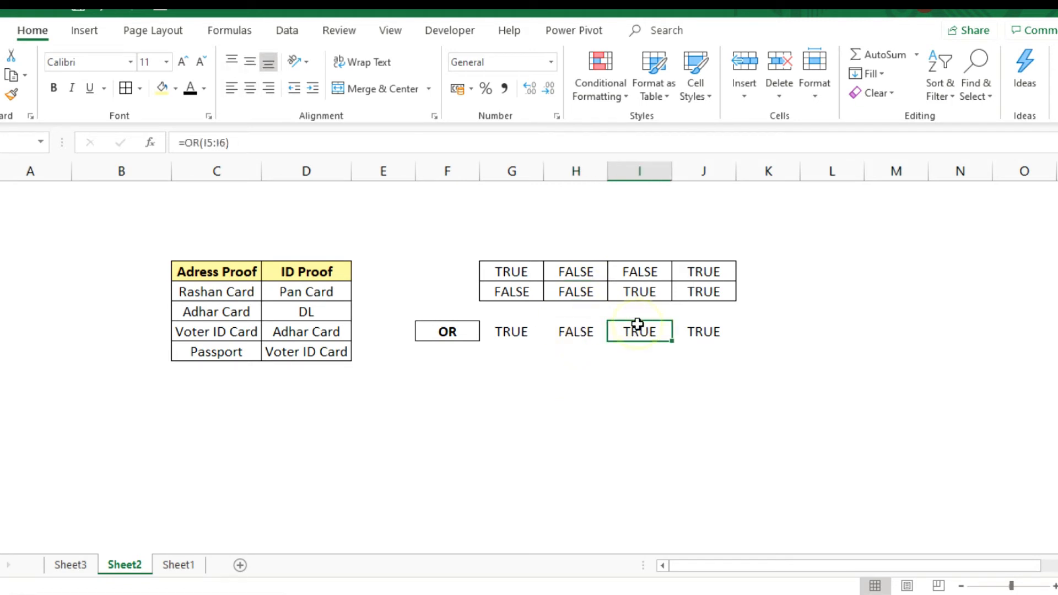
{"action": "left_click", "coordinate": [699, 337]}
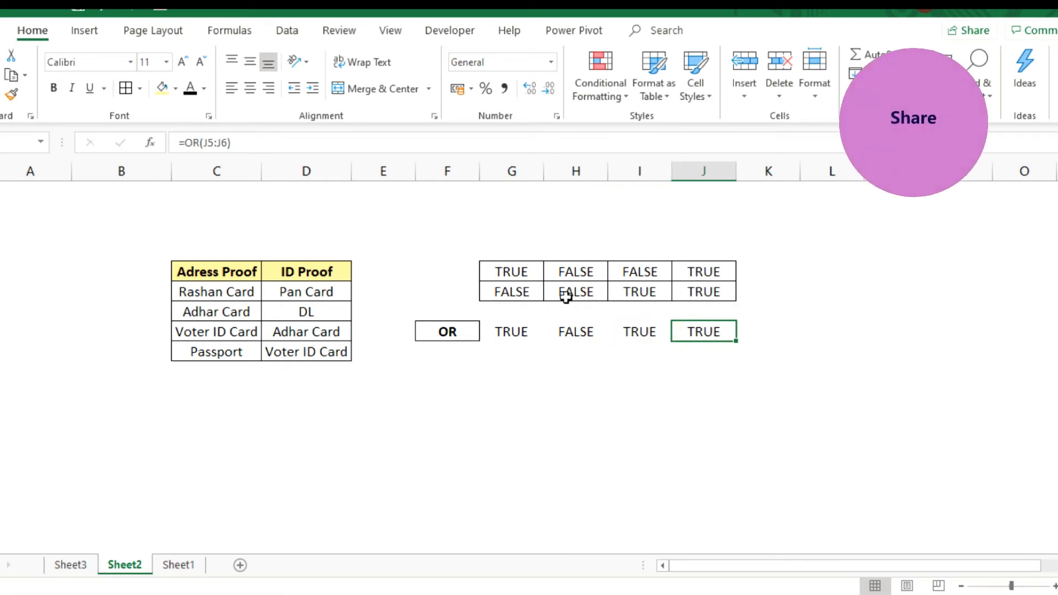
- On Sheet3, enter =OR(K5="Pass",K5="Excellent") in cell M5 beside the Example 1 table
{"action": "left_click", "coordinate": [79, 564]}
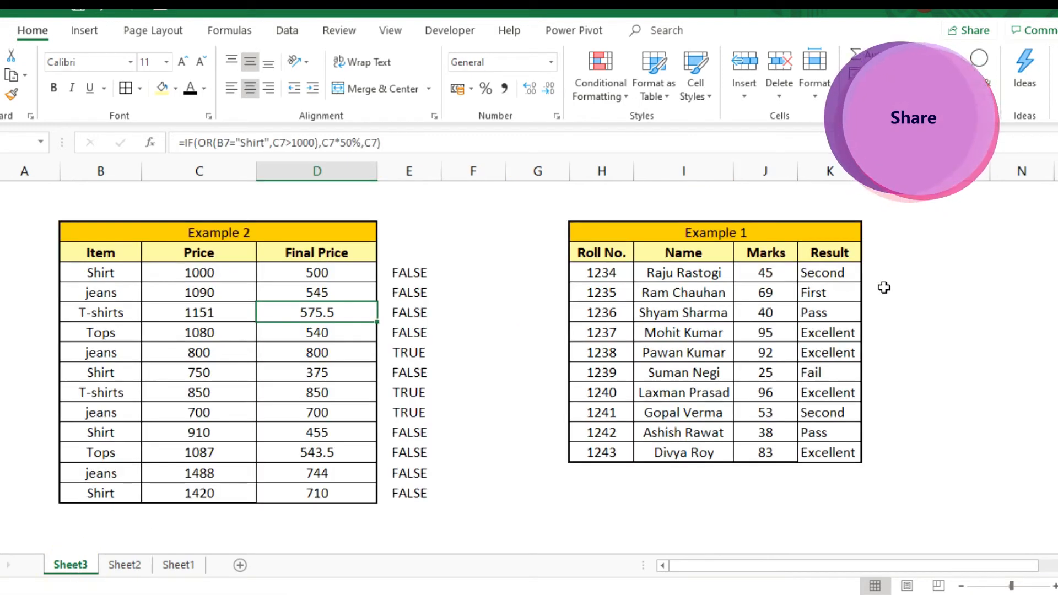
{"action": "left_click", "coordinate": [932, 273]}
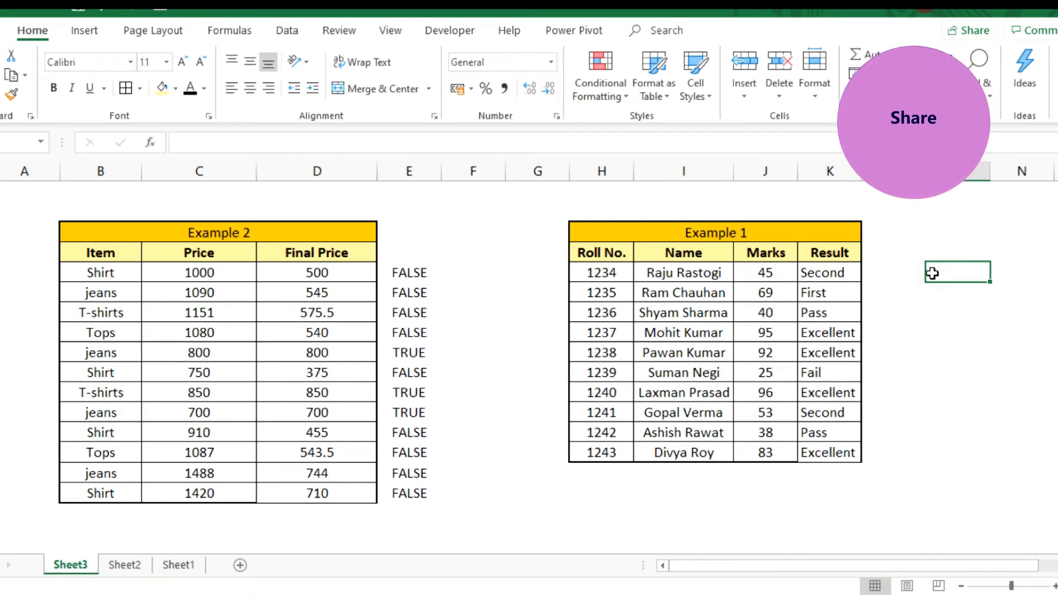
{"action": "type", "text": "="}
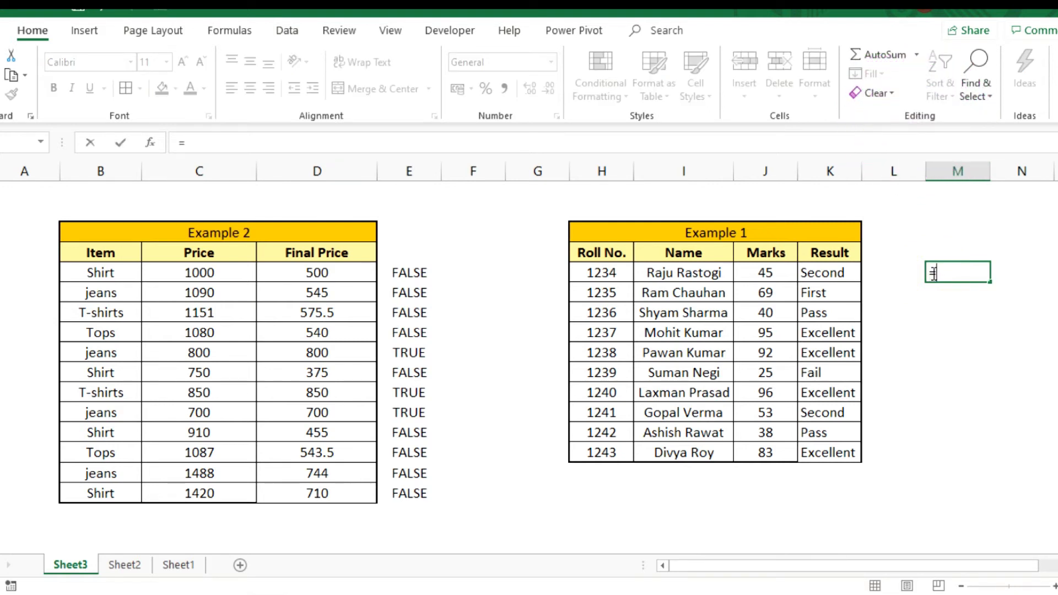
{"action": "type", "text": "or"}
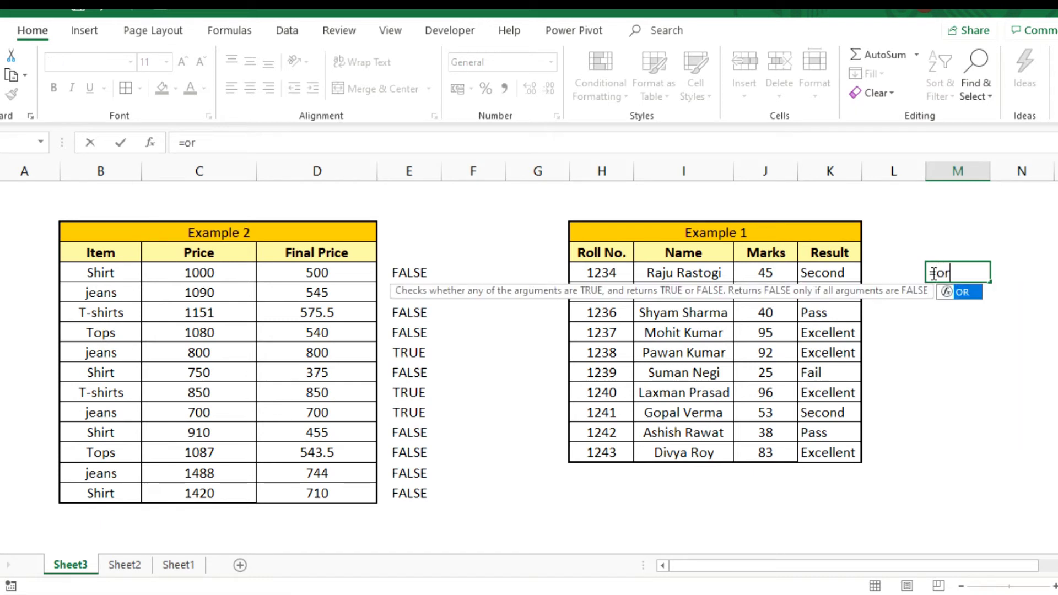
{"action": "key", "text": "Tab"}
{"action": "left_click", "coordinate": [820, 272]}
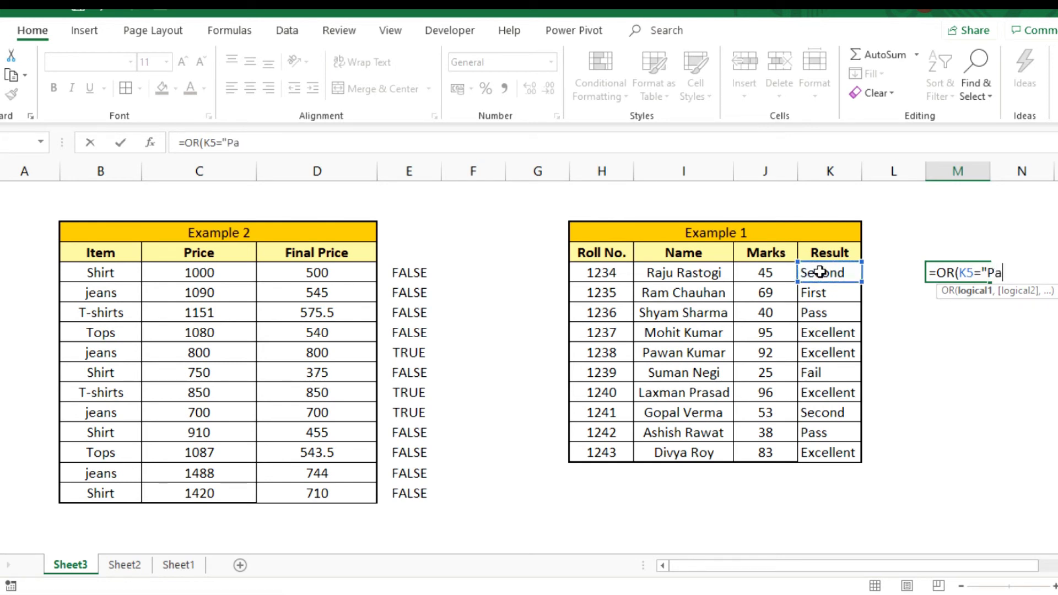
{"action": "type", "text": "=\"Pass\","}
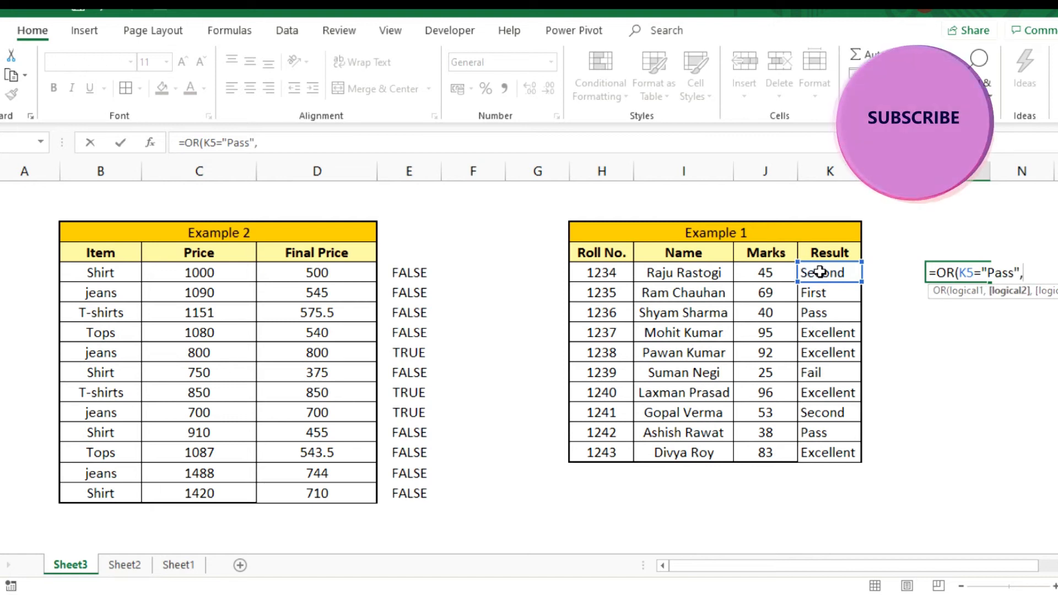
{"action": "left_click", "coordinate": [820, 272]}
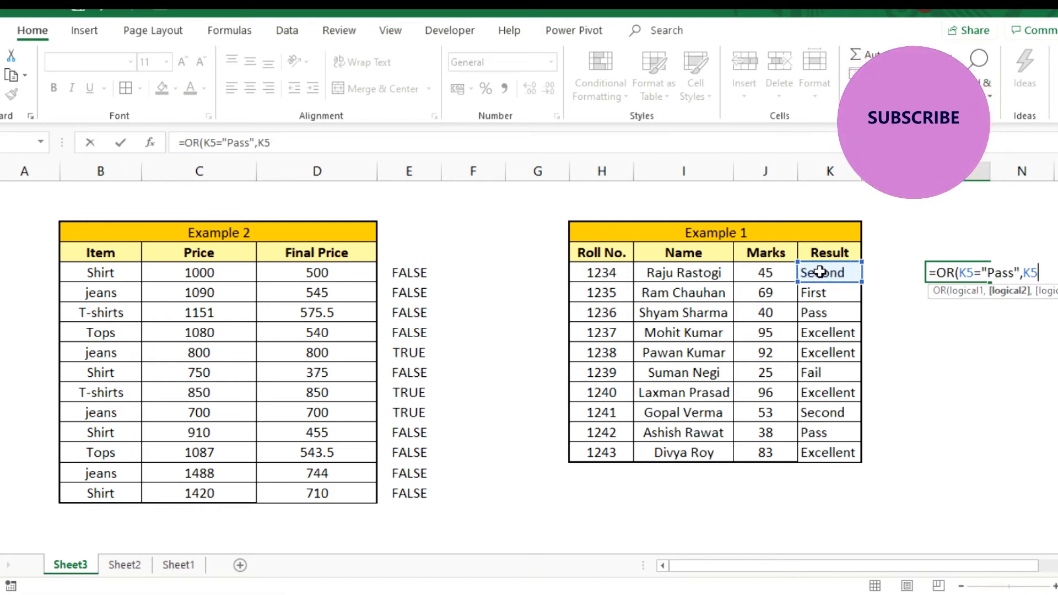
{"action": "type", "text": "="}
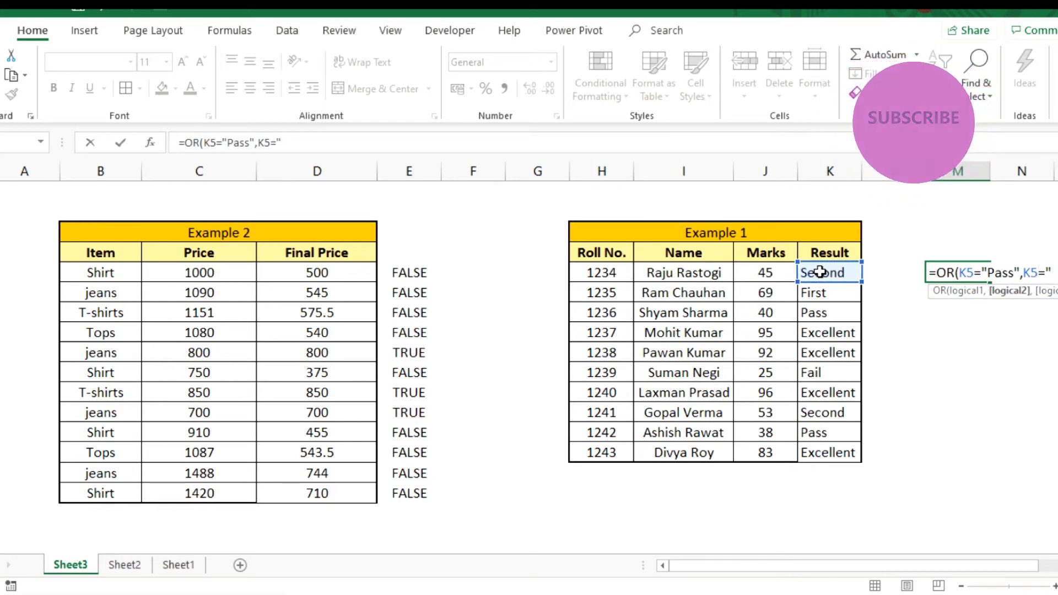
{"action": "type", "text": "\"Excell"}
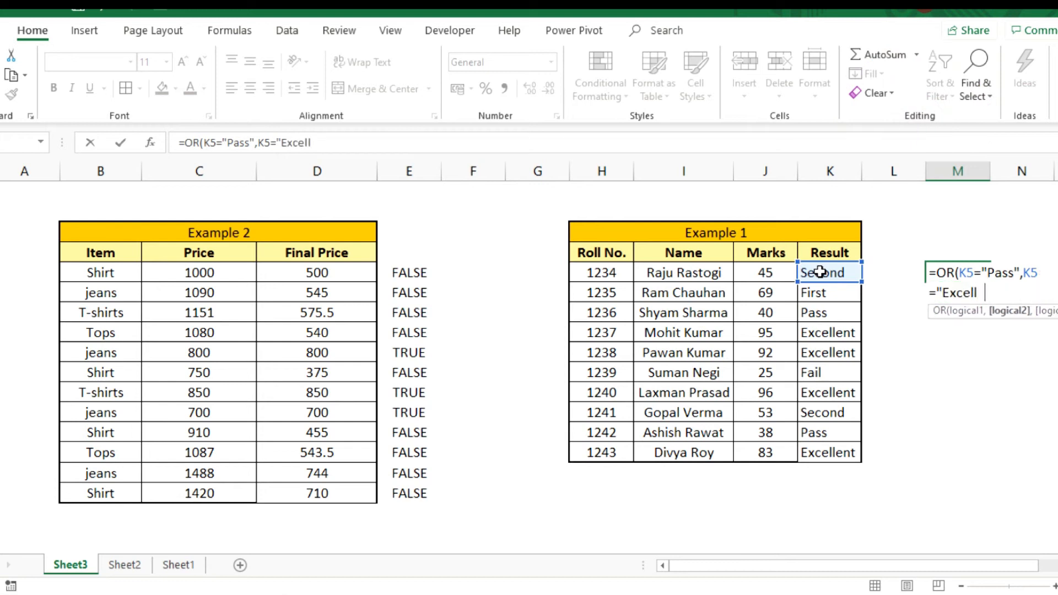
{"action": "type", "text": "ent\")"}
{"action": "key", "text": "Return"}
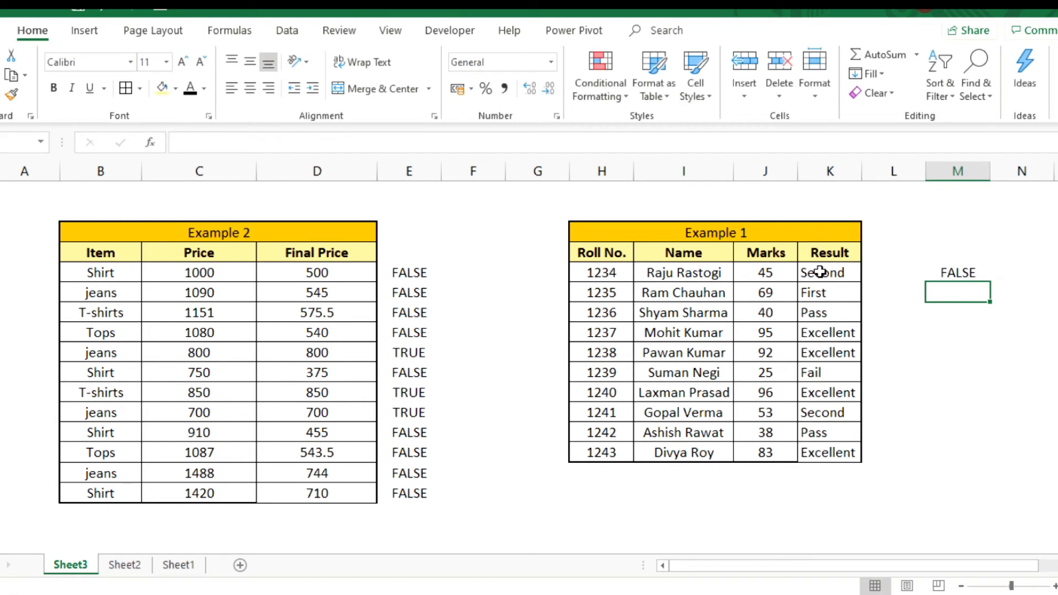
- Fill the OR formula from M5 down to M14 for every student row of Example 1
{"action": "key", "text": "Up"}
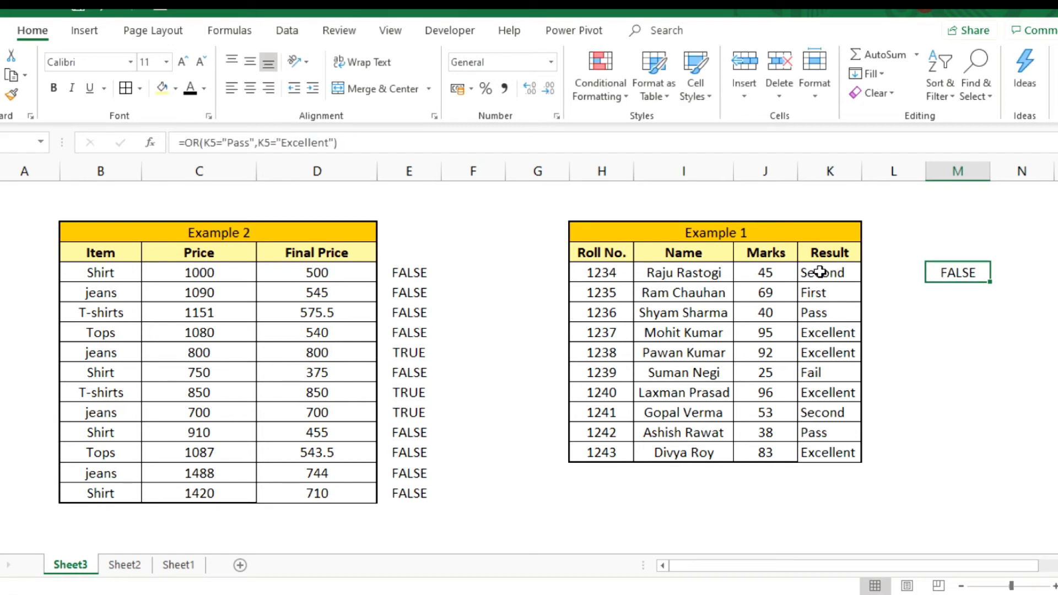
{"action": "left_click", "coordinate": [820, 273]}
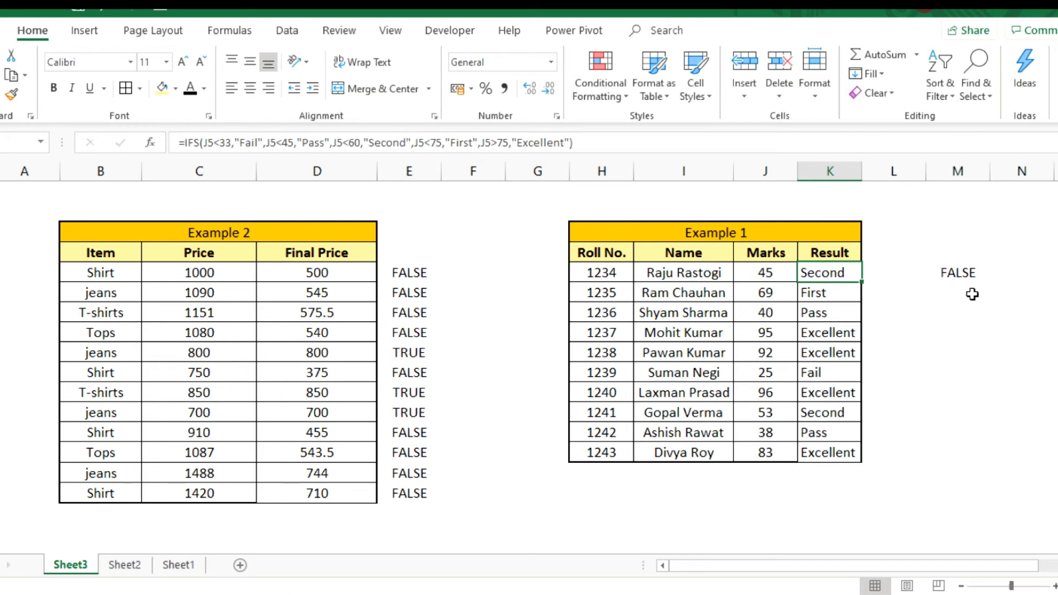
{"action": "left_click", "coordinate": [962, 277]}
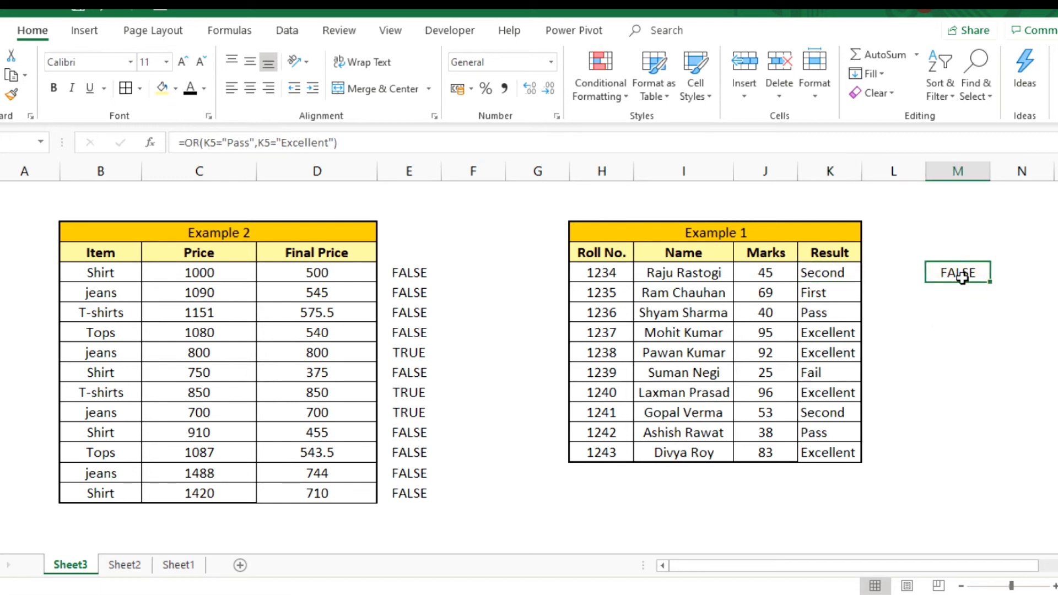
{"action": "mouse_move", "coordinate": [961, 277]}
{"action": "left_mouse_down"}
{"action": "mouse_move", "coordinate": [961, 292]}
{"action": "mouse_move", "coordinate": [961, 277]}
{"action": "left_mouse_up"}
{"action": "key", "text": "shift+Down"}
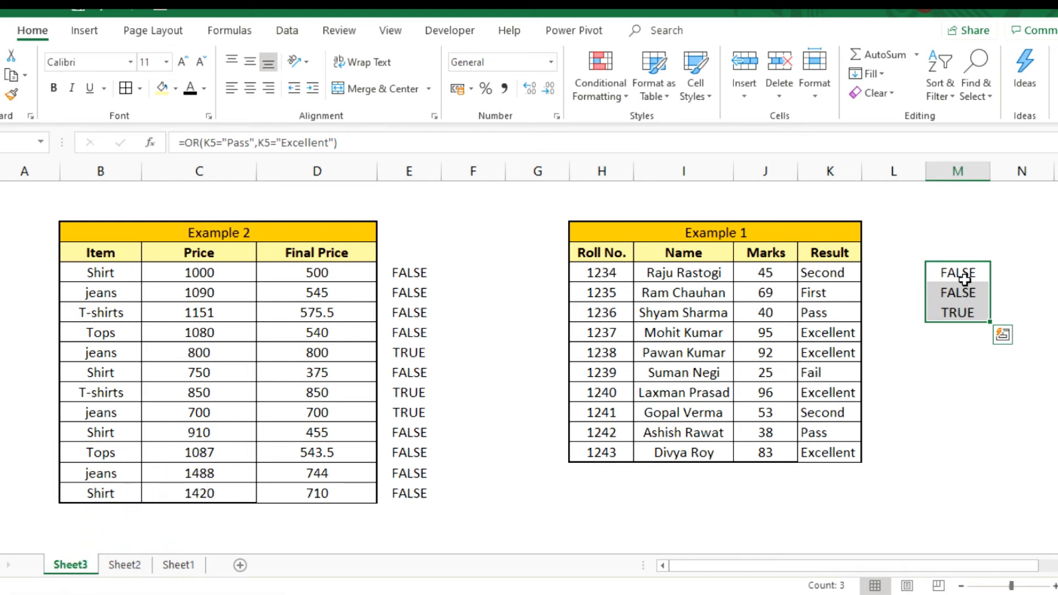
{"action": "key", "text": "shift+Down"}
{"action": "key", "text": "shift+Down"}
{"action": "key", "text": "shift+Down"}
{"action": "key", "text": "shift+Down"}
{"action": "key", "text": "shift+Down"}
{"action": "key", "text": "shift+Down"}
{"action": "key", "text": "shift+Down"}
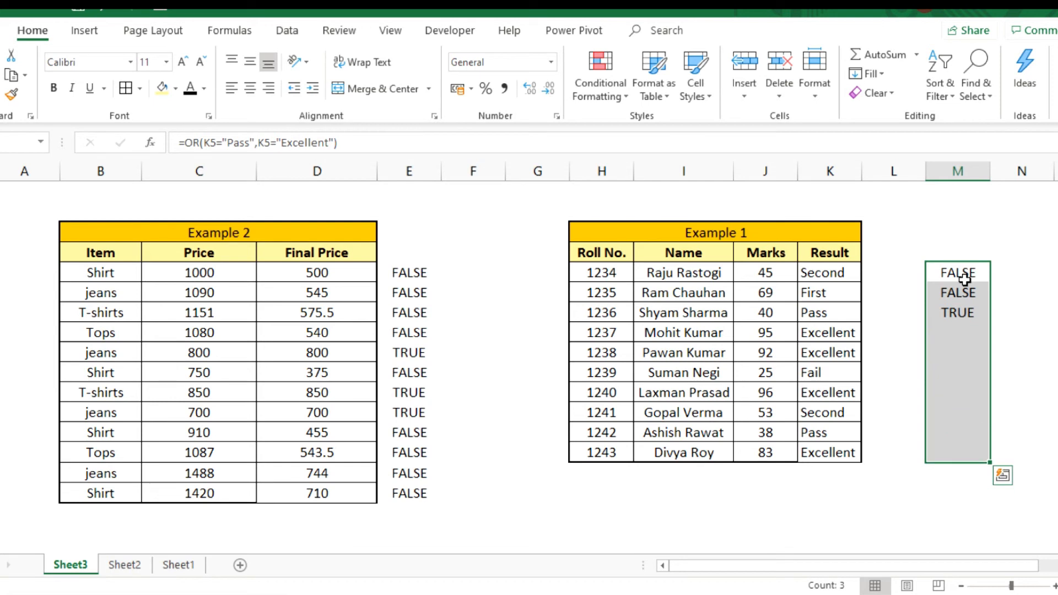
{"action": "key", "text": "ctrl+d"}
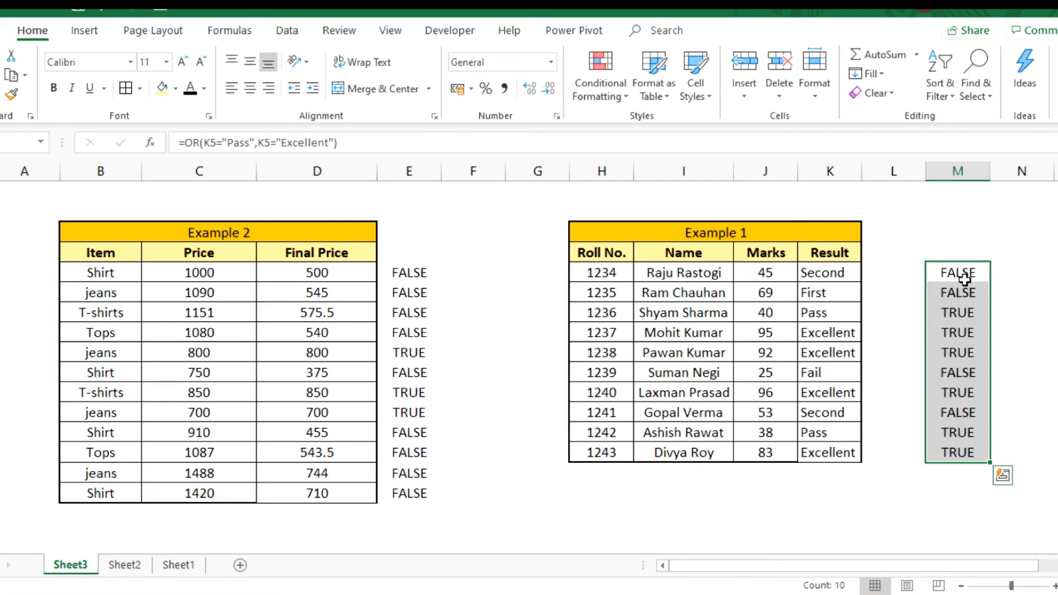
- Check several of the filled OR formulas in column M against the Result column of Example 1
{"action": "left_click", "coordinate": [945, 337]}
{"action": "left_click", "coordinate": [949, 365]}
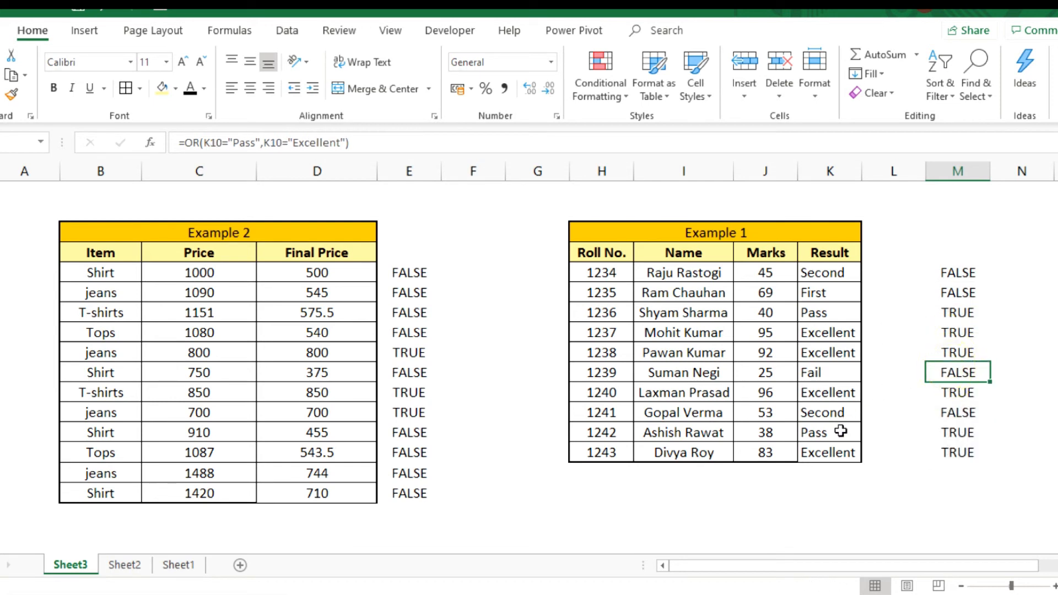
{"action": "left_click", "coordinate": [940, 436]}
{"action": "left_click", "coordinate": [945, 454]}
{"action": "left_click", "coordinate": [949, 285]}
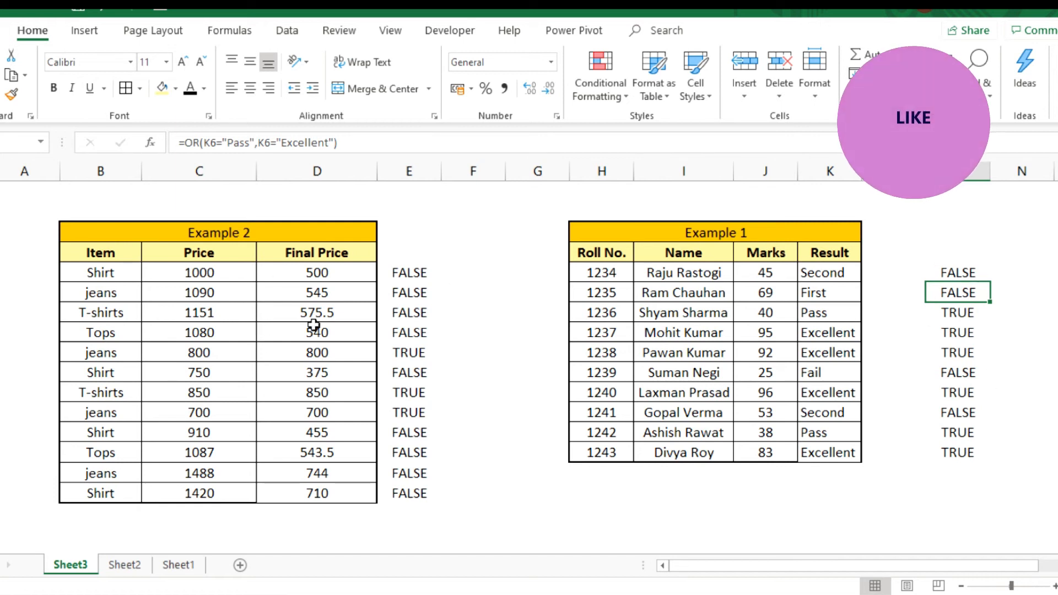
- Clear all Final Price formulas in D5:D16 of Example 2 and select the first empty Final Price cell
{"action": "left_click", "coordinate": [315, 272]}
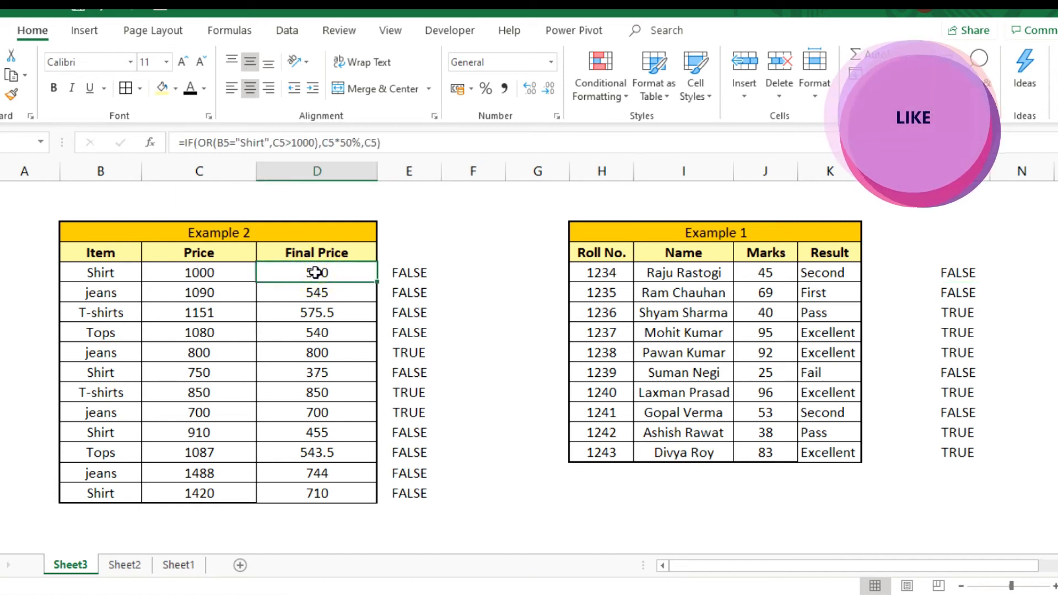
{"action": "key", "text": "ctrl+shift+Down"}
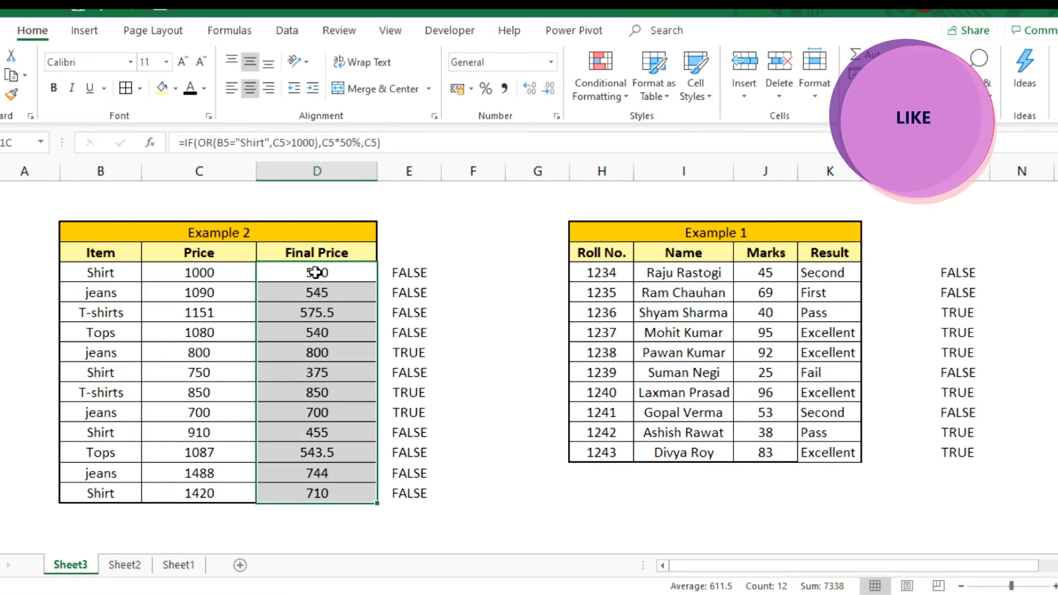
{"action": "key", "text": "Delete"}
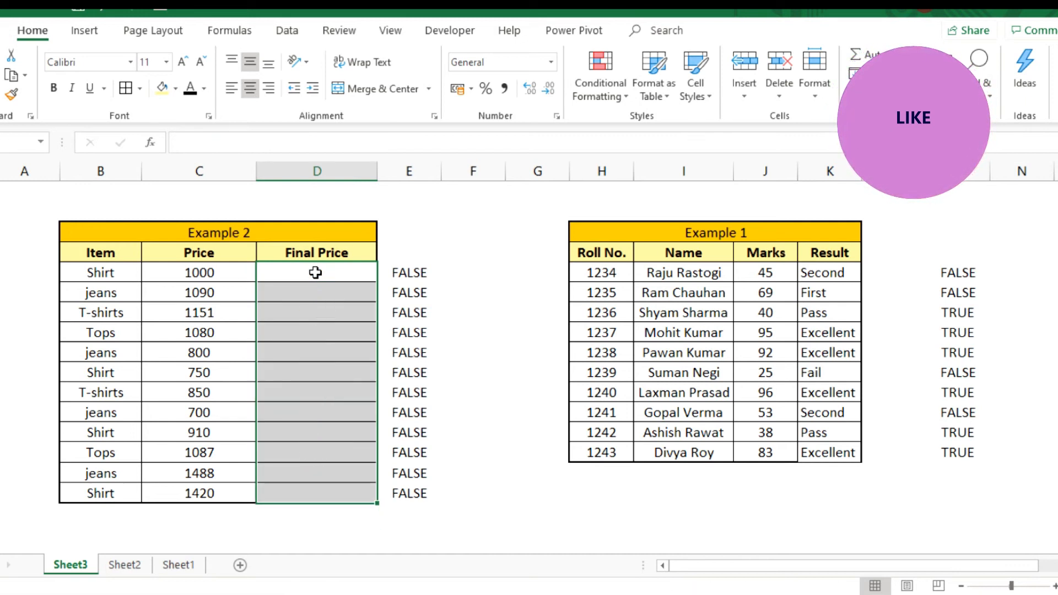
{"action": "left_click", "coordinate": [316, 272]}
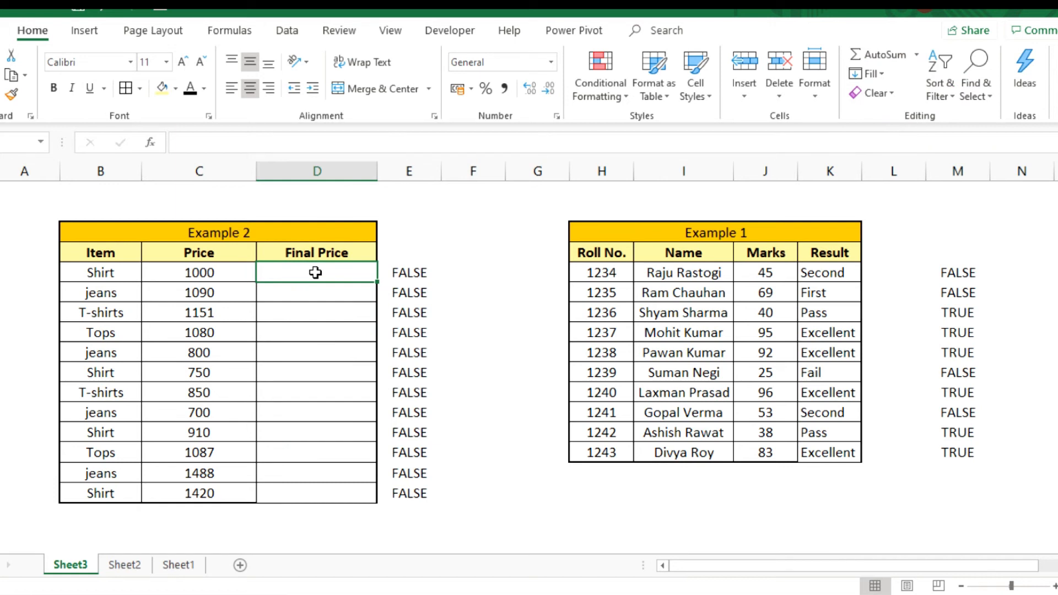
- Begin an IF formula in D5, the first Final Price cell of Example 2, with OR(B5="Shirt",C5>1000) as its logical test
{"action": "type", "text": "=i"}
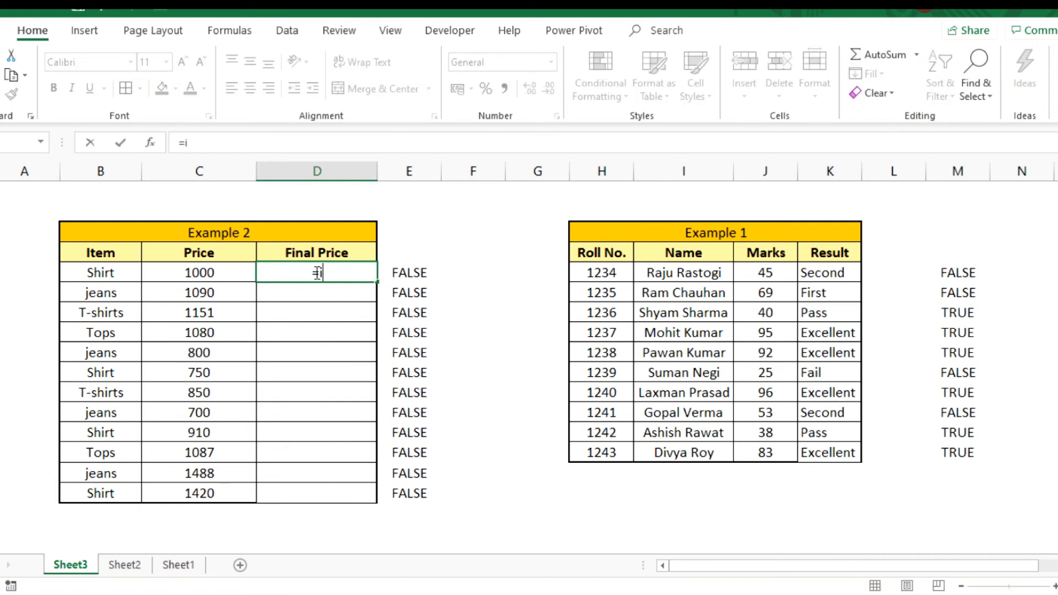
{"action": "type", "text": "f"}
{"action": "key", "text": "Tab"}
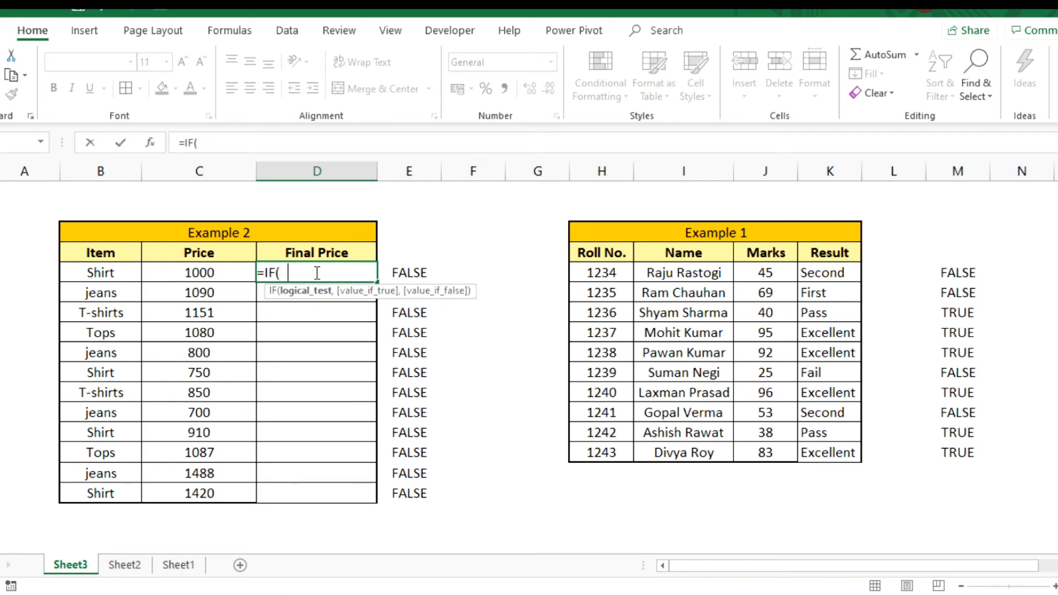
{"action": "type", "text": "or"}
{"action": "key", "text": "Tab"}
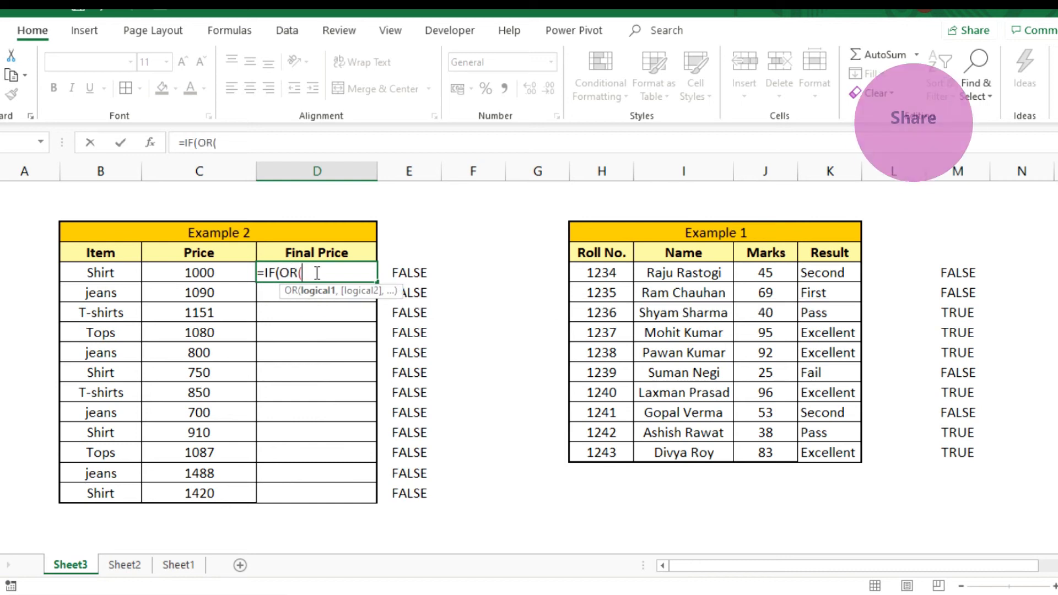
{"action": "left_click", "coordinate": [95, 274]}
{"action": "type", "text": "=\" Shi"}
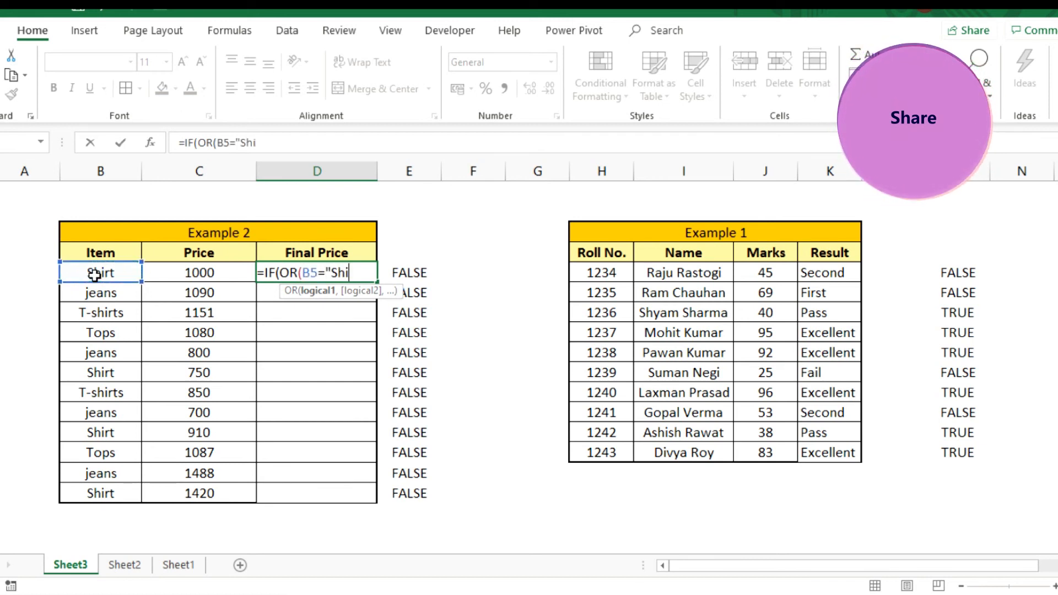
{"action": "type", "text": "rt\","}
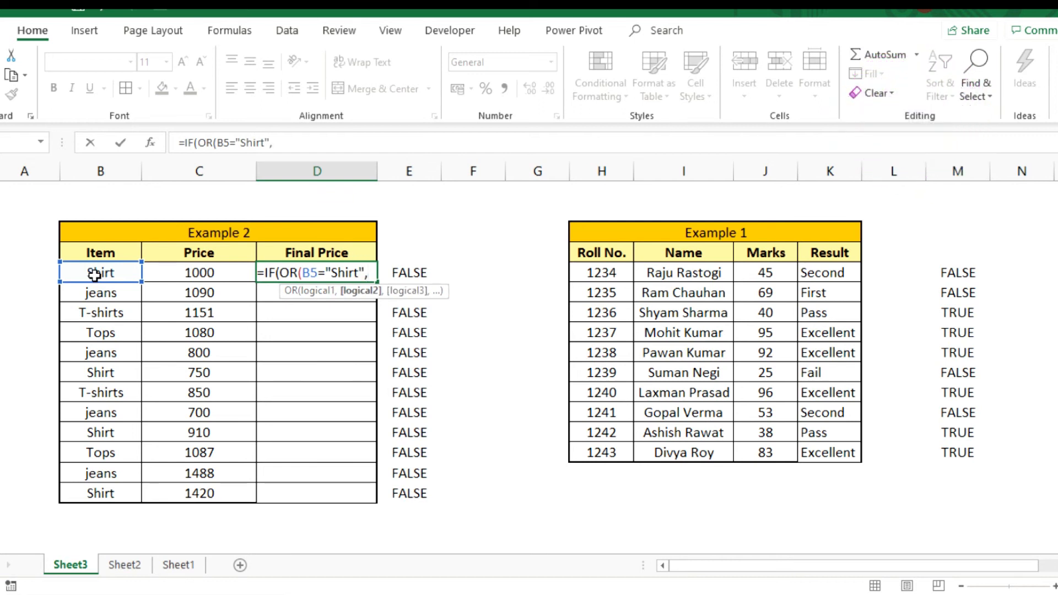
{"action": "left_click", "coordinate": [175, 273]}
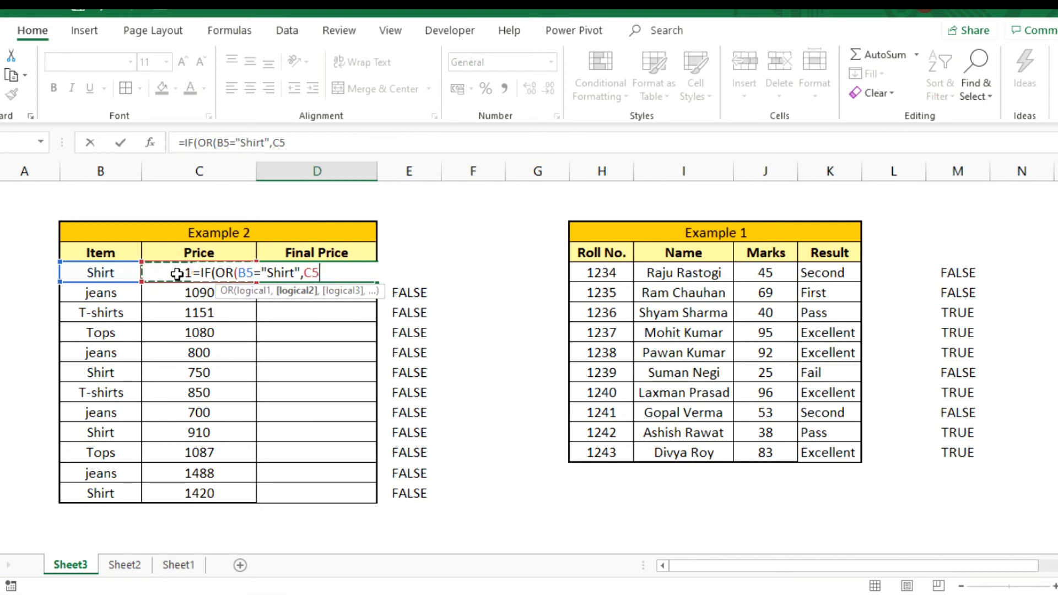
{"action": "type", "text": ">1000"}
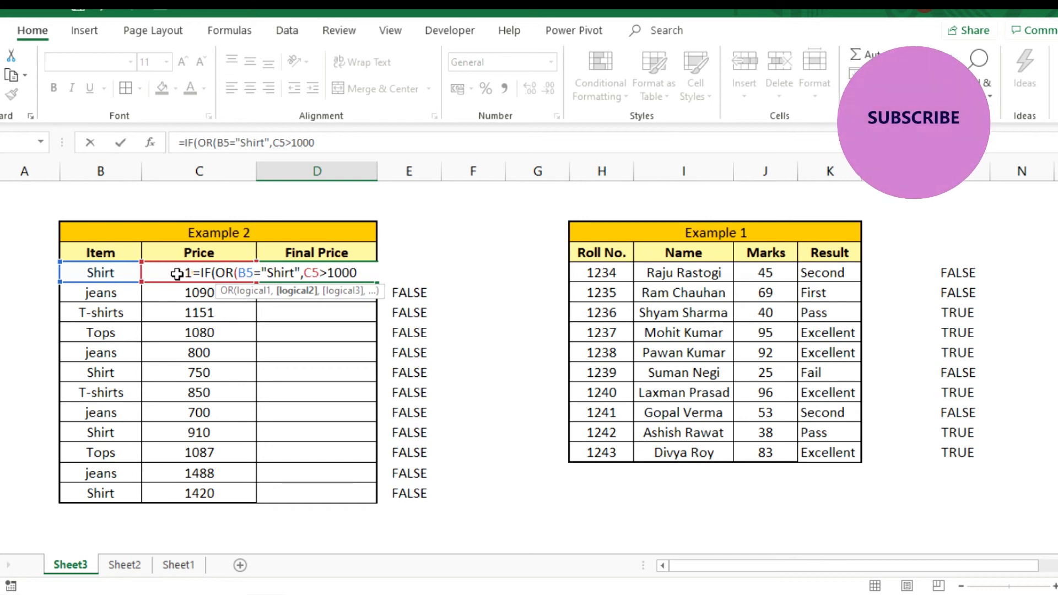
{"action": "type", "text": "),"}
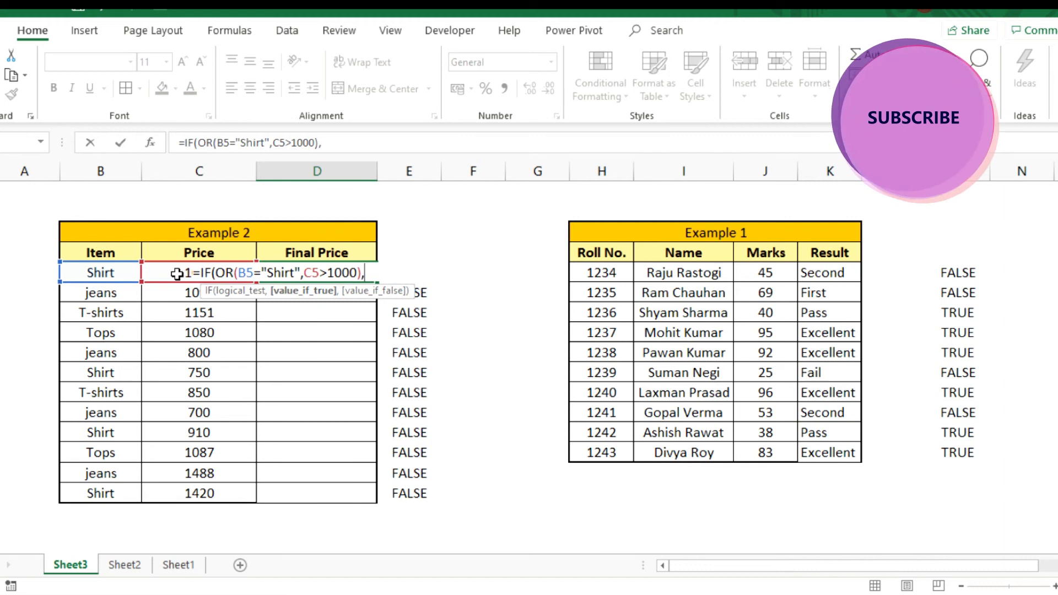
- Complete the IF formula in D5 with C5*50% as the true value and C5 as the false value
{"action": "left_click", "coordinate": [177, 274]}
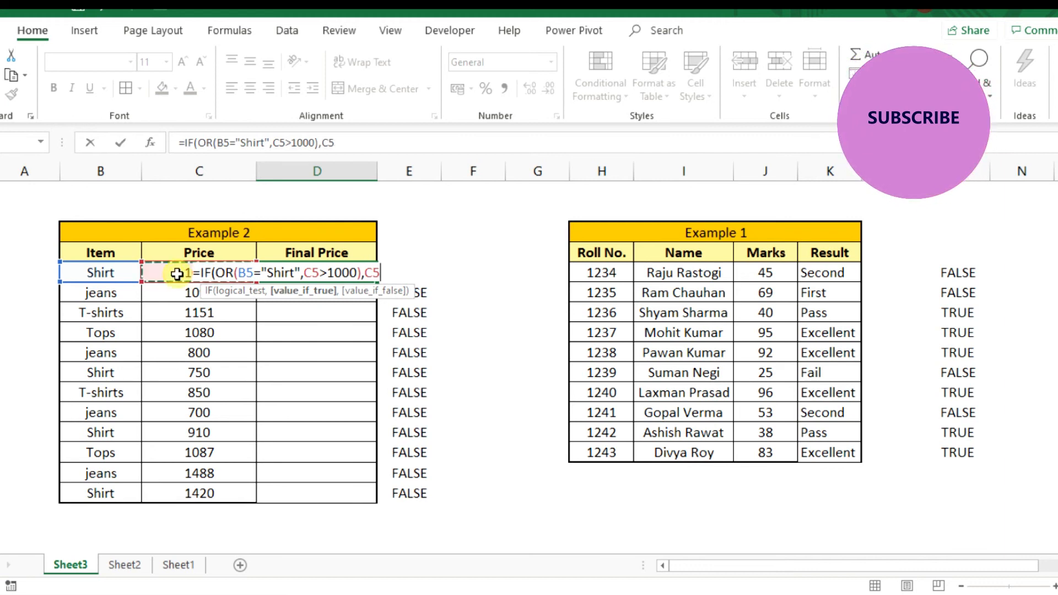
{"action": "type", "text": "*"}
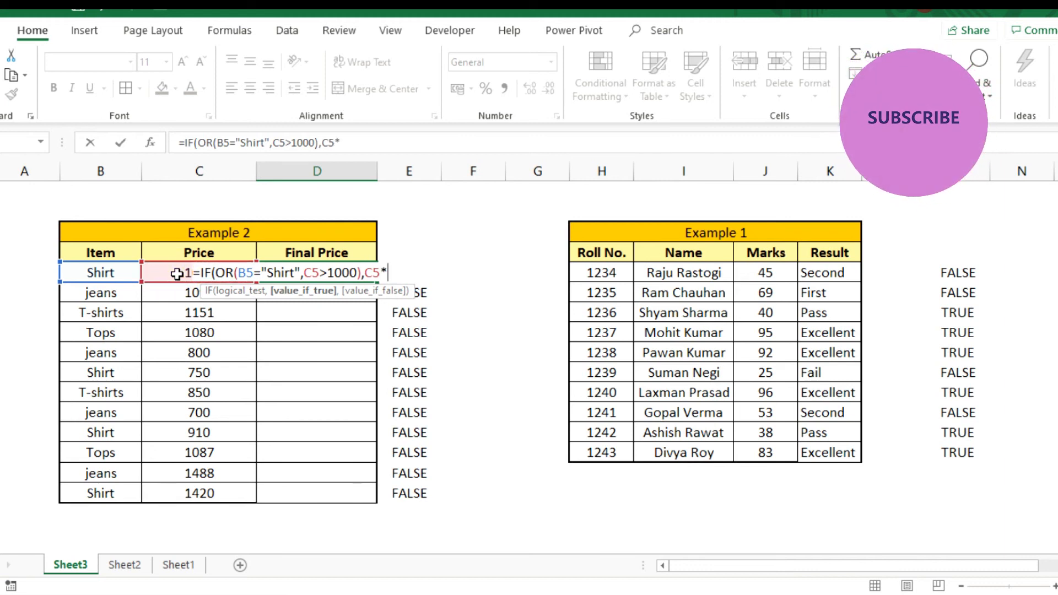
{"action": "type", "text": "50%,"}
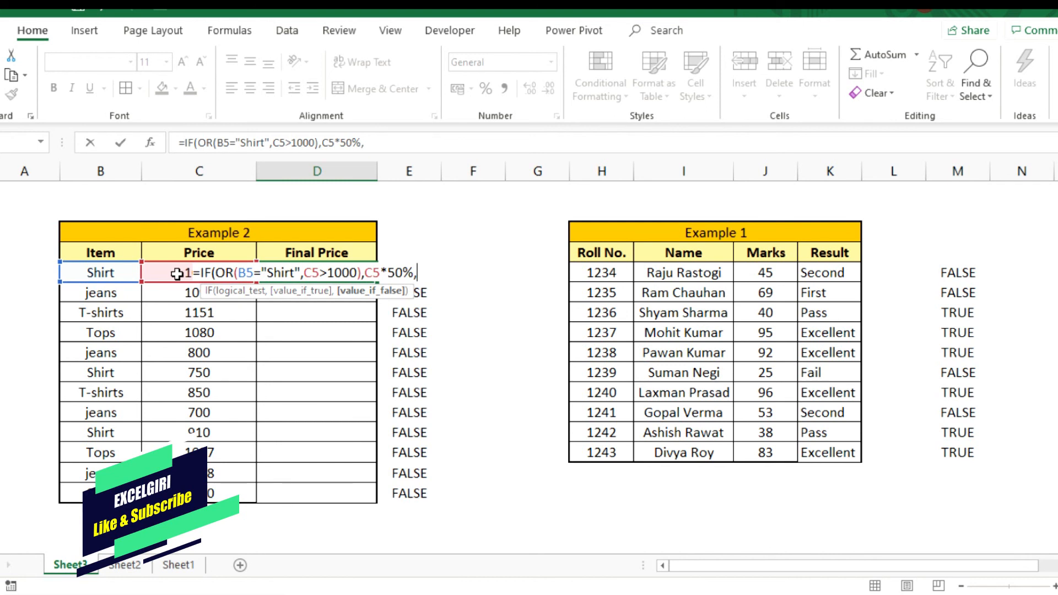
{"action": "left_click", "coordinate": [177, 274]}
{"action": "type", "text": ")"}
{"action": "key", "text": "Return"}
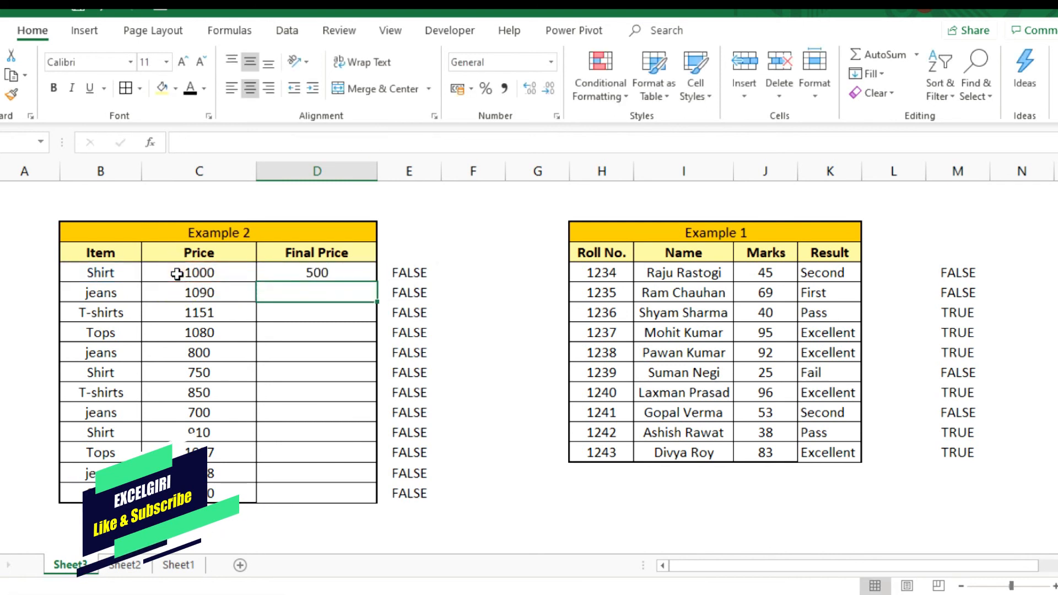
{"action": "key", "text": "Up"}
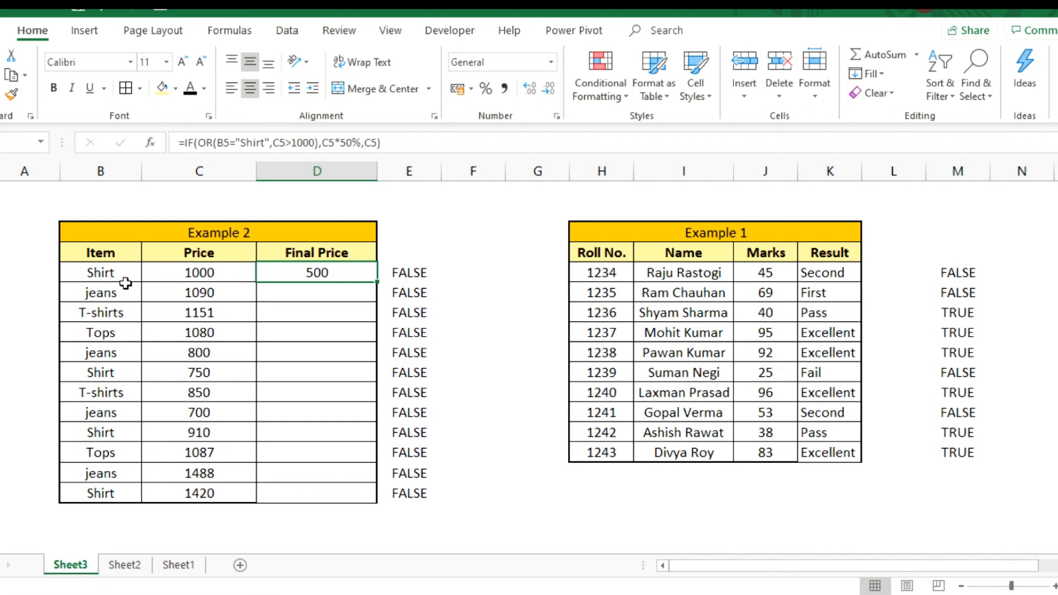
- Set the first Shirt's price in C5 to 500 and check it against the item and price conditions
{"action": "left_click", "coordinate": [197, 275]}
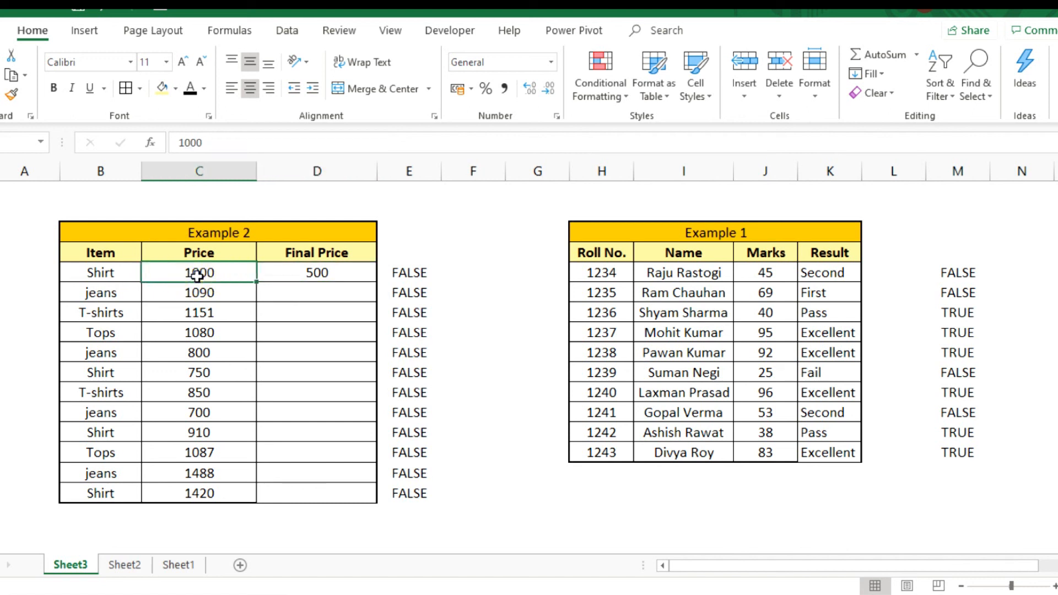
{"action": "type", "text": "500"}
{"action": "key", "text": "Return"}
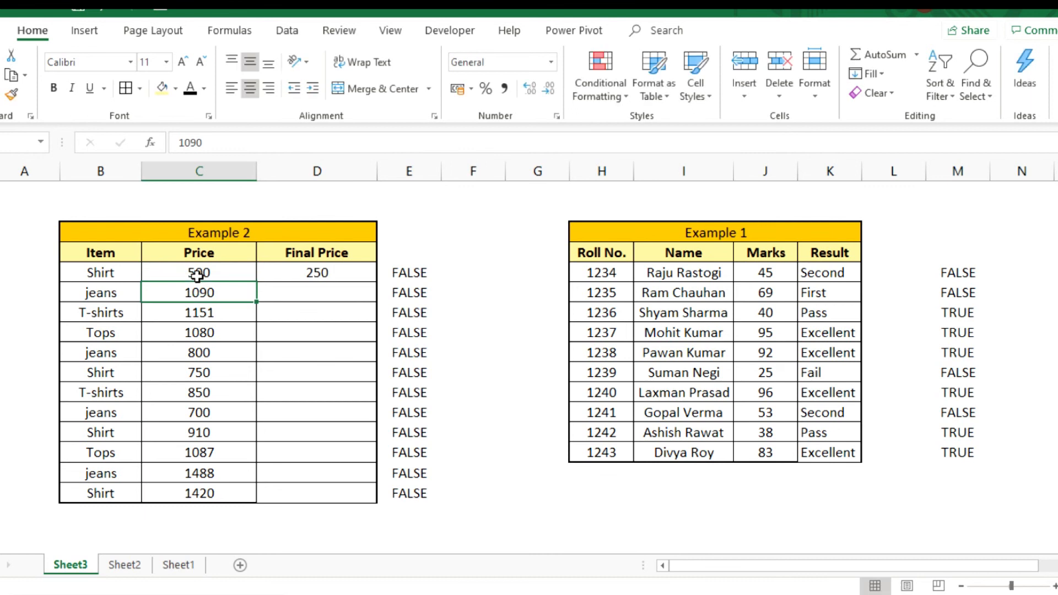
{"action": "left_click", "coordinate": [197, 276]}
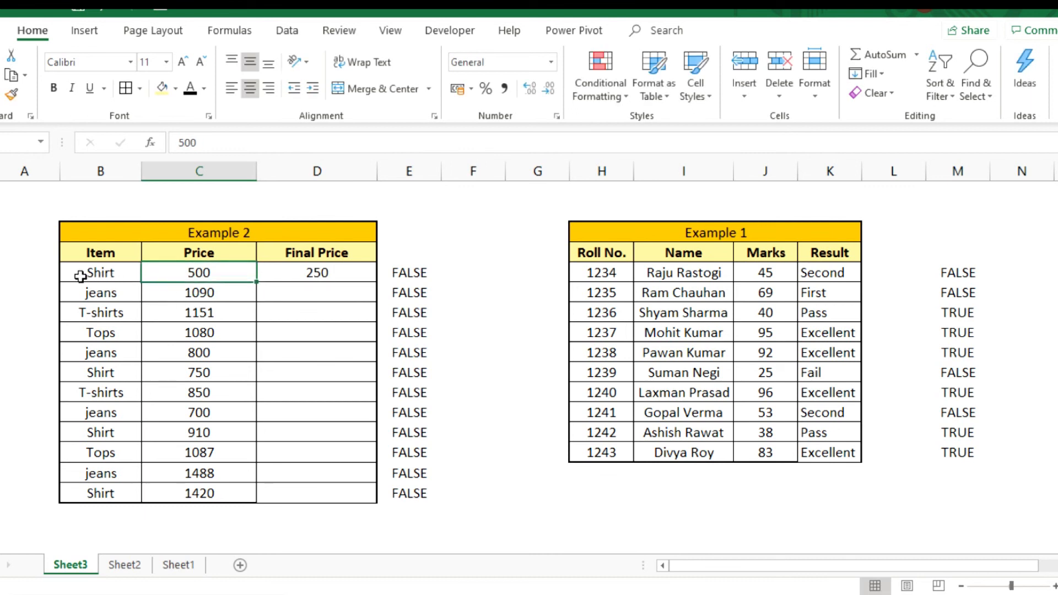
{"action": "left_click", "coordinate": [103, 276]}
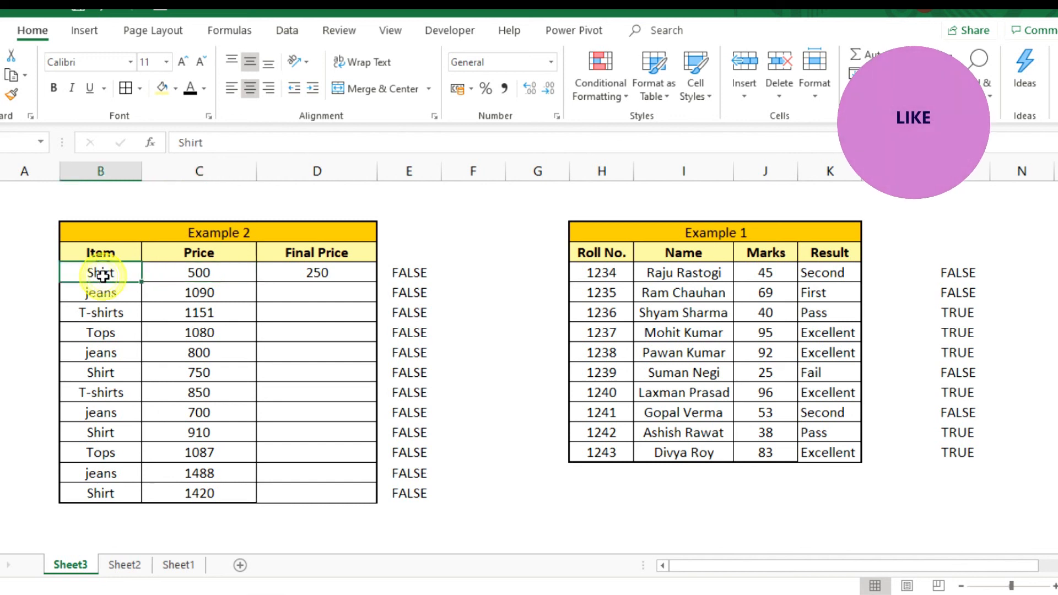
{"action": "key", "text": "Right"}
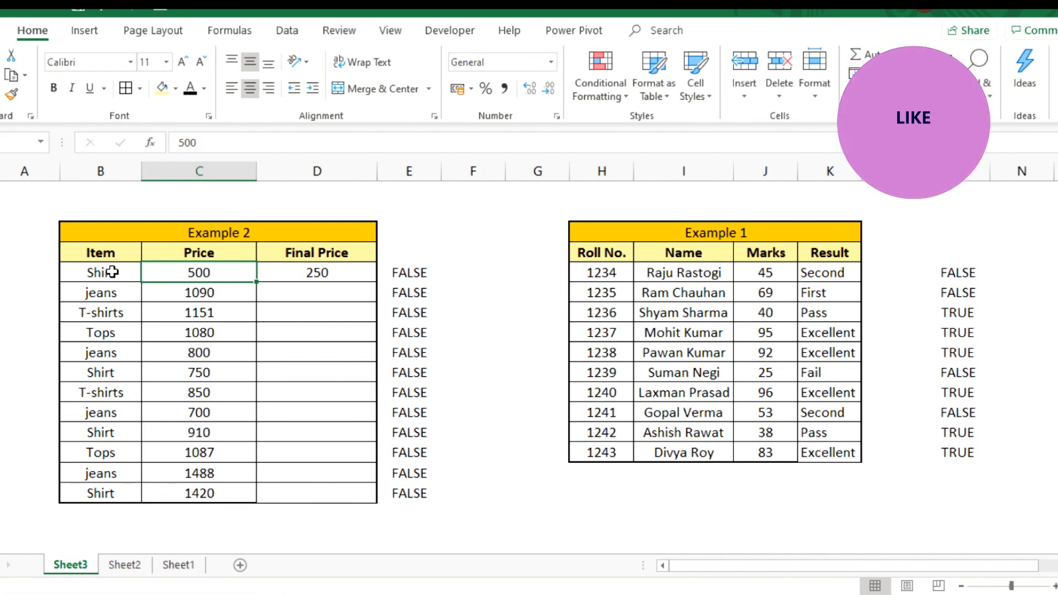
- Copy the Final Price formula from D5 down to D6 for the first jeans row
{"action": "left_click", "coordinate": [92, 293]}
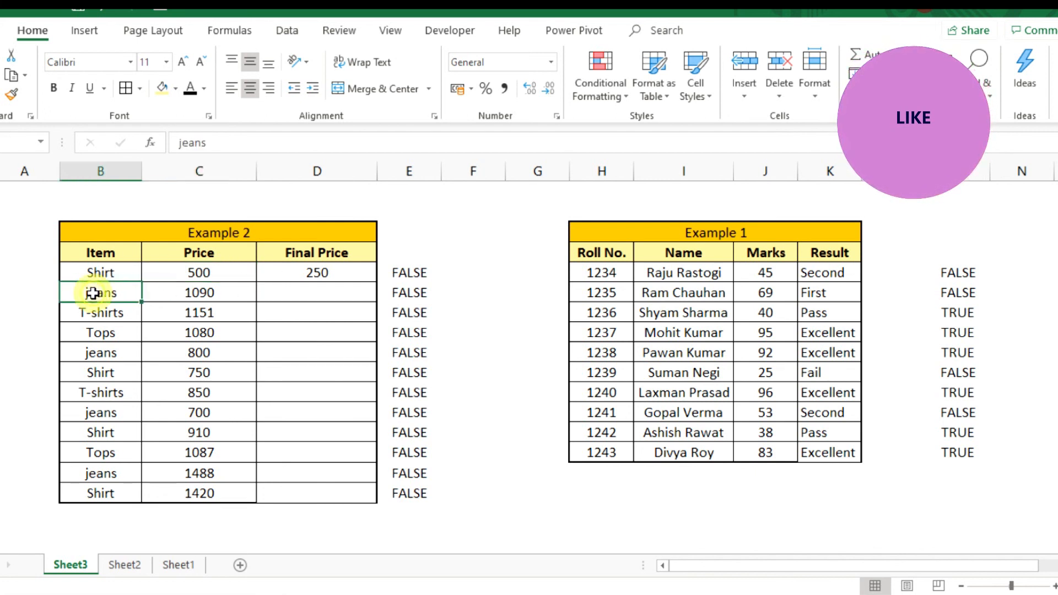
{"action": "left_click", "coordinate": [209, 291]}
{"action": "left_click", "coordinate": [315, 289]}
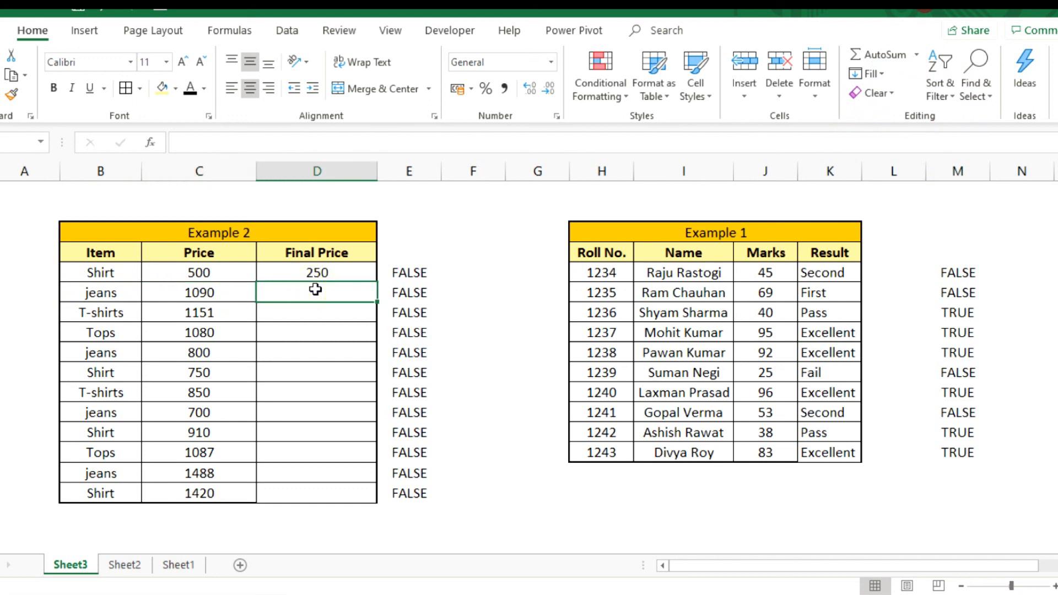
{"action": "key", "text": "ctrl+d"}
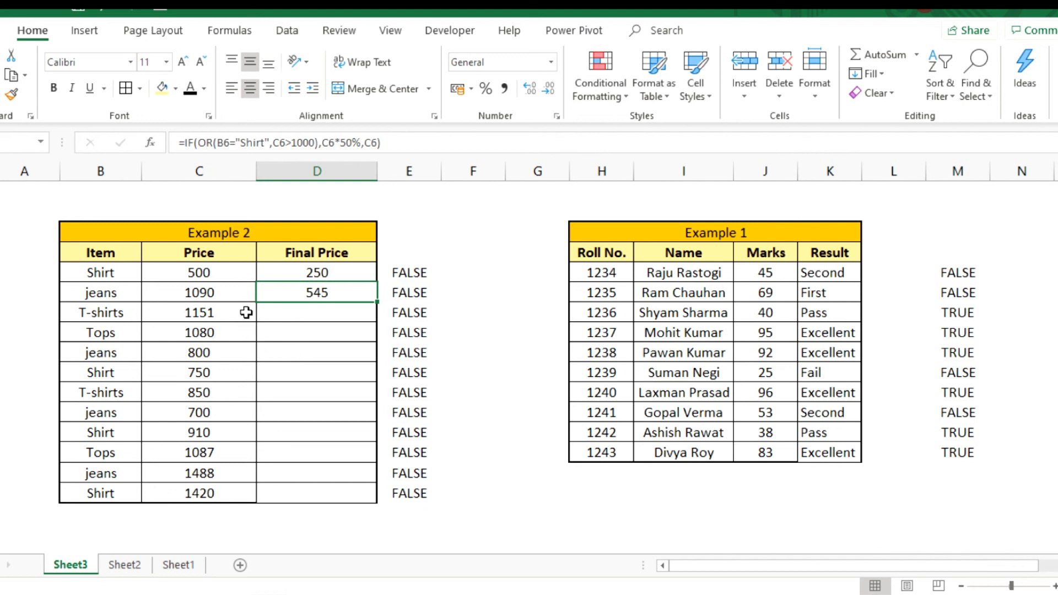
- Fill the Final Price formula from D5 down to D16 for every item of Example 2
{"action": "left_click", "coordinate": [221, 289]}
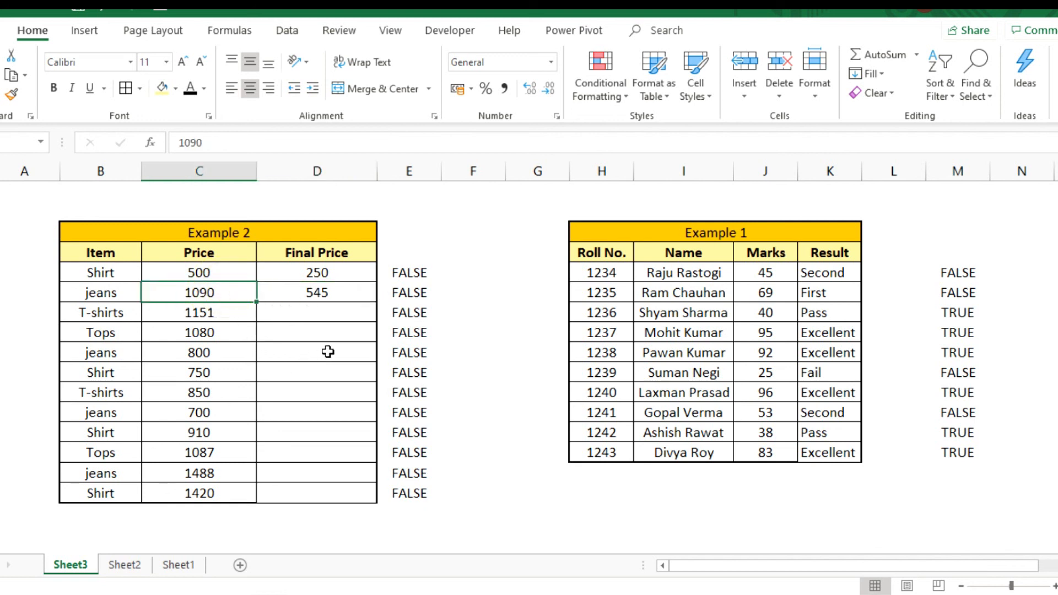
{"action": "left_click", "coordinate": [335, 287]}
{"action": "key", "text": "Up"}
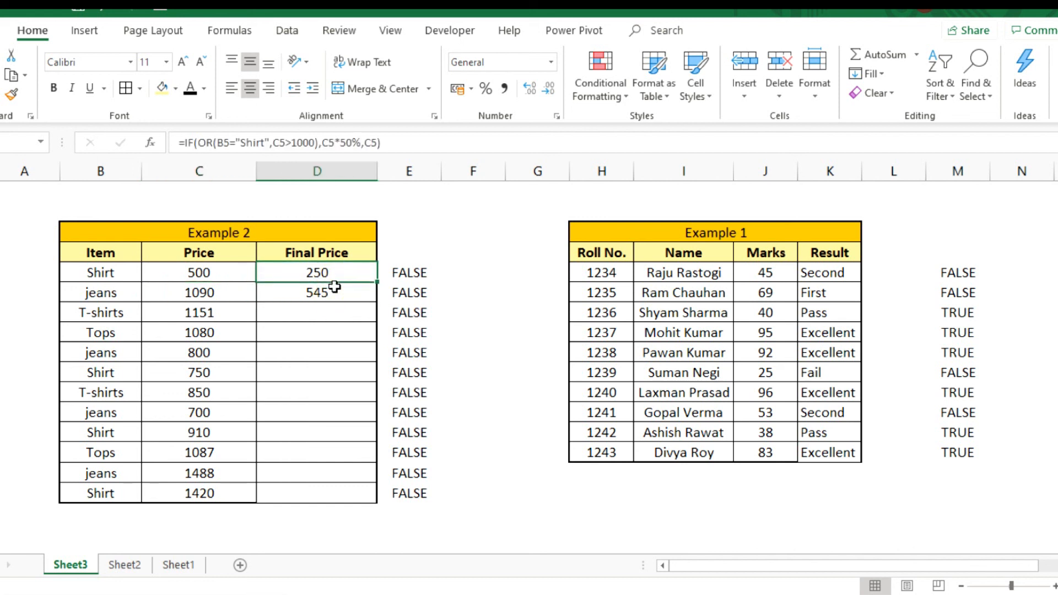
{"action": "key", "text": "shift+Down"}
{"action": "key", "text": "shift+Down"}
{"action": "key", "text": "shift+Down"}
{"action": "key", "text": "shift+Down"}
{"action": "key", "text": "shift+Down"}
{"action": "key", "text": "shift+Down"}
{"action": "key", "text": "shift+Down"}
{"action": "key", "text": "shift+Down"}
{"action": "key", "text": "shift+Down"}
{"action": "key", "text": "shift+Down"}
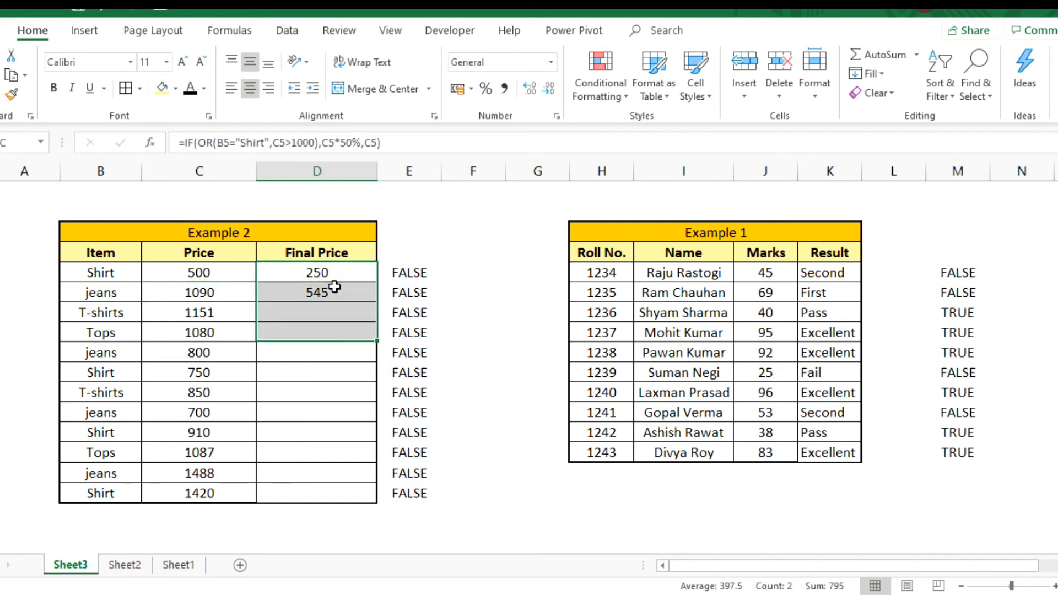
{"action": "key", "text": "shift+Down"}
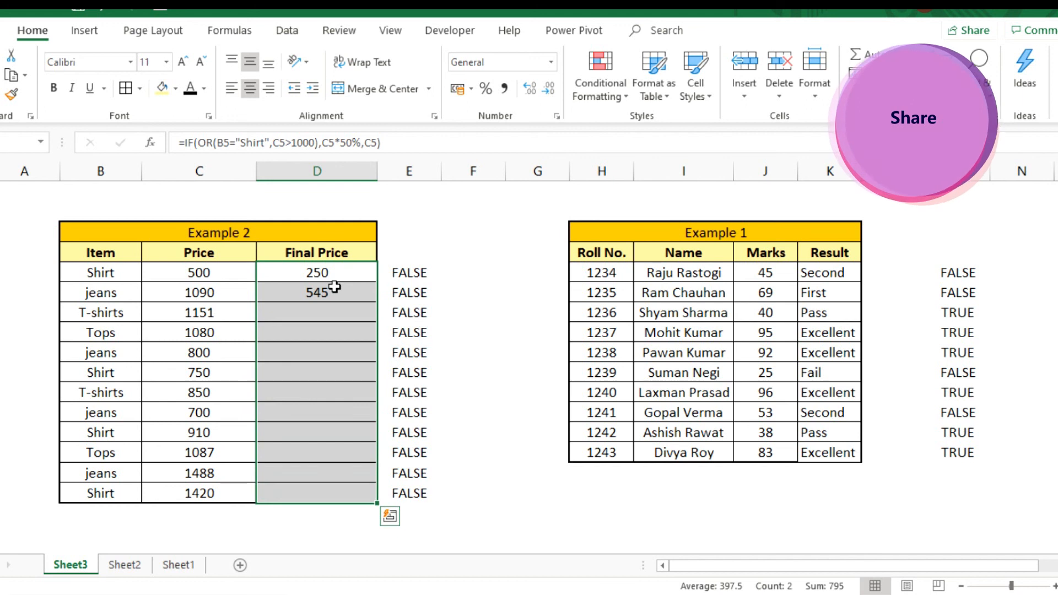
{"action": "key", "text": "ctrl+d"}
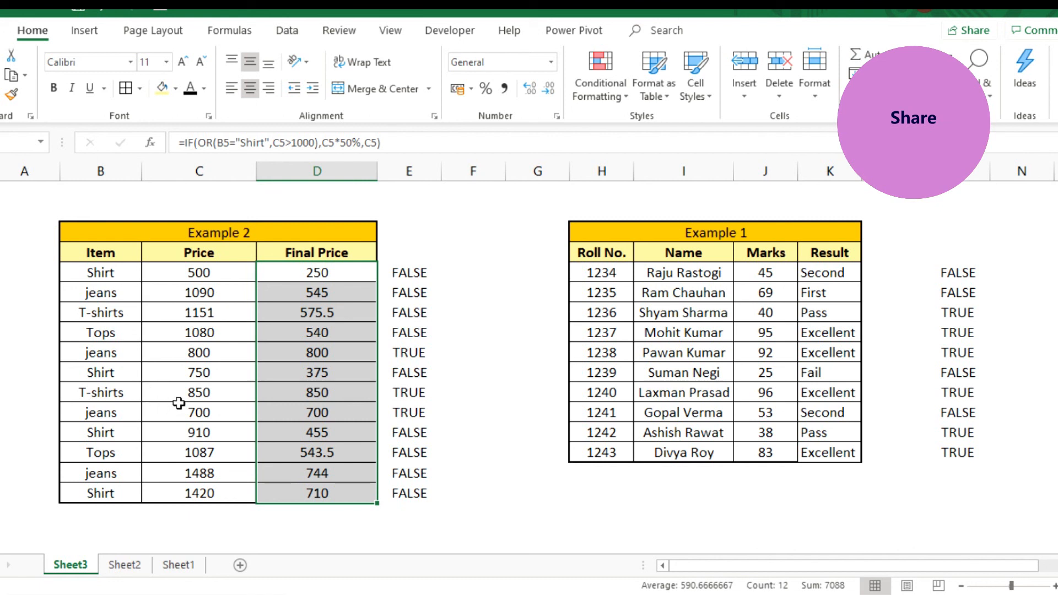
- Compare item, price and Final Price in rows 11 to 13 of Example 2 to check the IF and OR conditions
{"action": "left_click", "coordinate": [104, 396]}
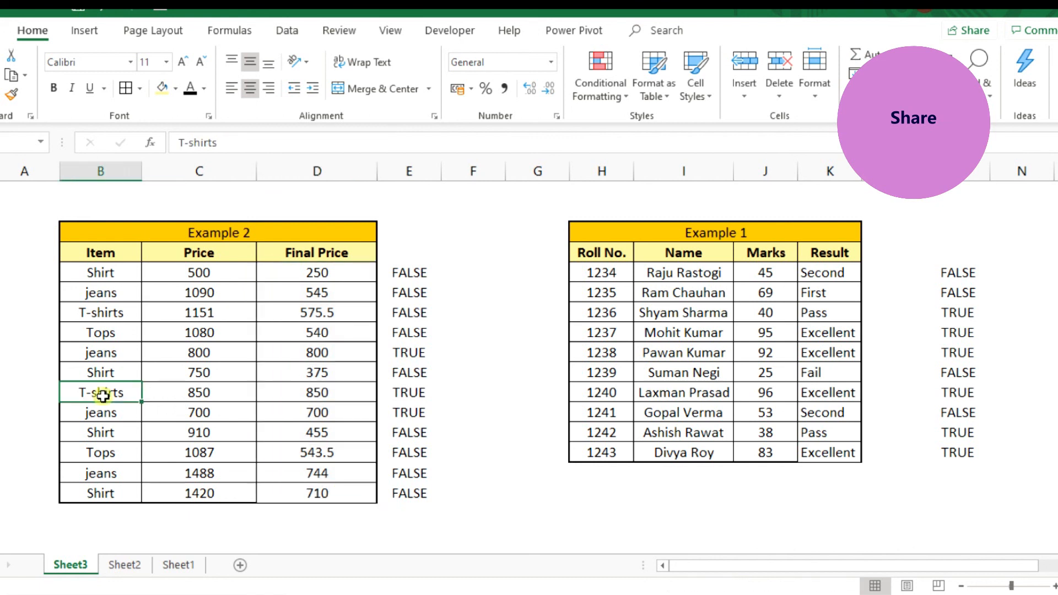
{"action": "left_click", "coordinate": [203, 398]}
{"action": "left_click", "coordinate": [315, 393]}
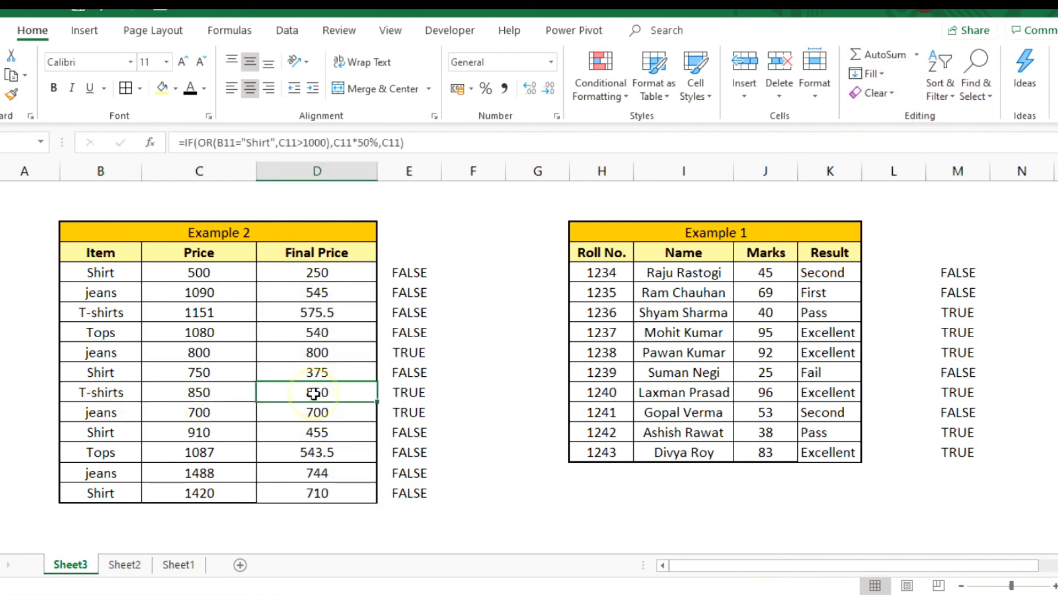
{"action": "left_click", "coordinate": [84, 420]}
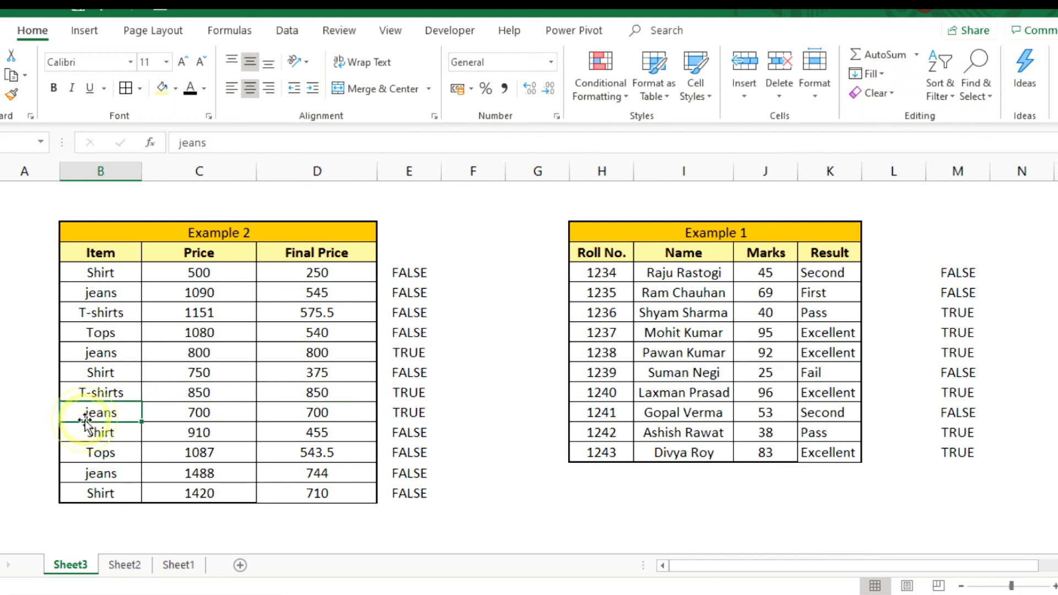
{"action": "left_click", "coordinate": [221, 414]}
{"action": "left_click", "coordinate": [345, 414]}
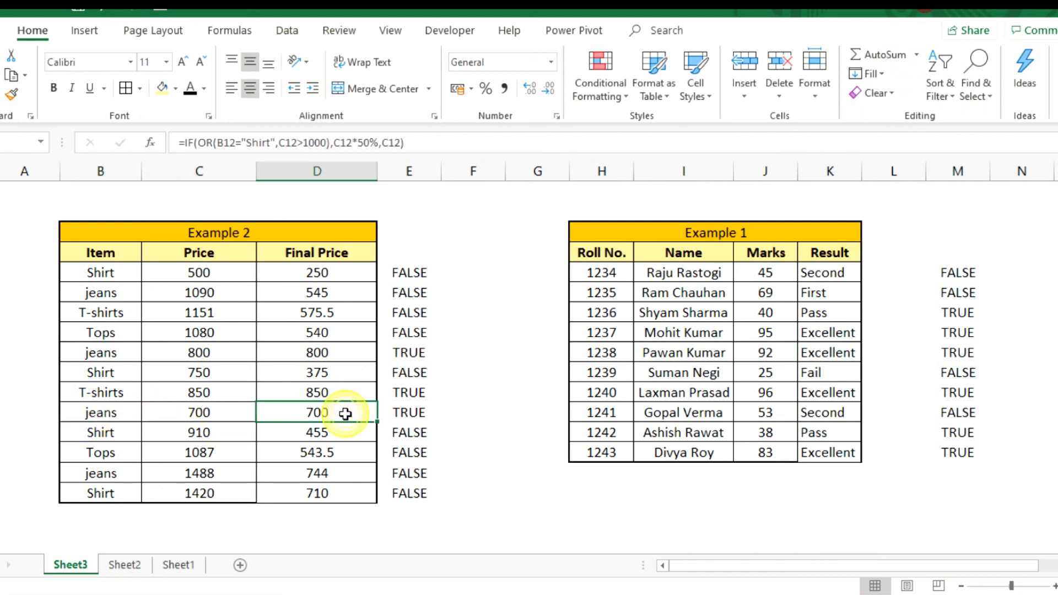
{"action": "left_click", "coordinate": [93, 434]}
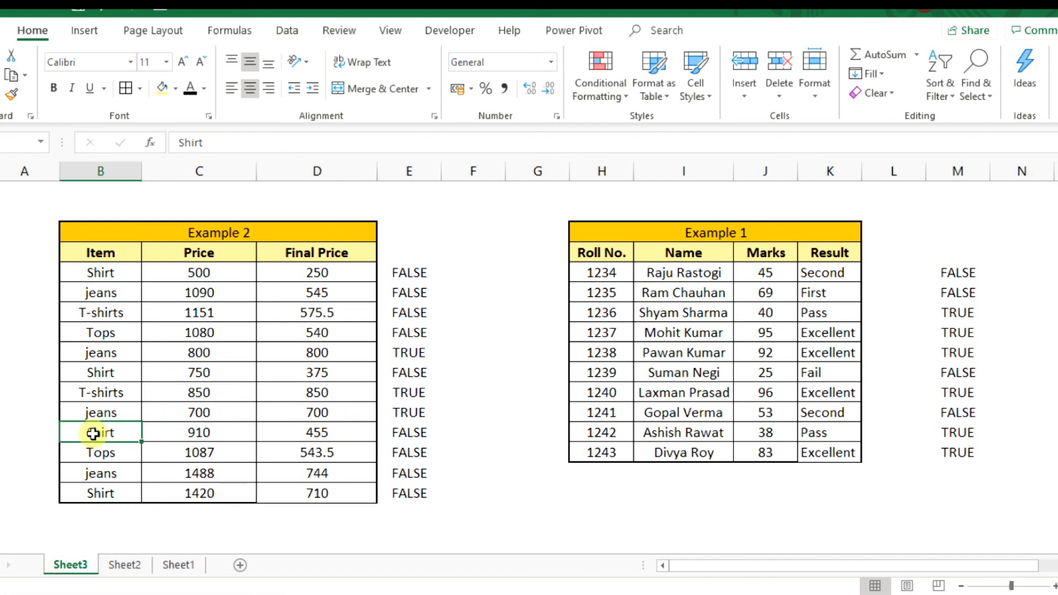
{"action": "left_click", "coordinate": [207, 436]}
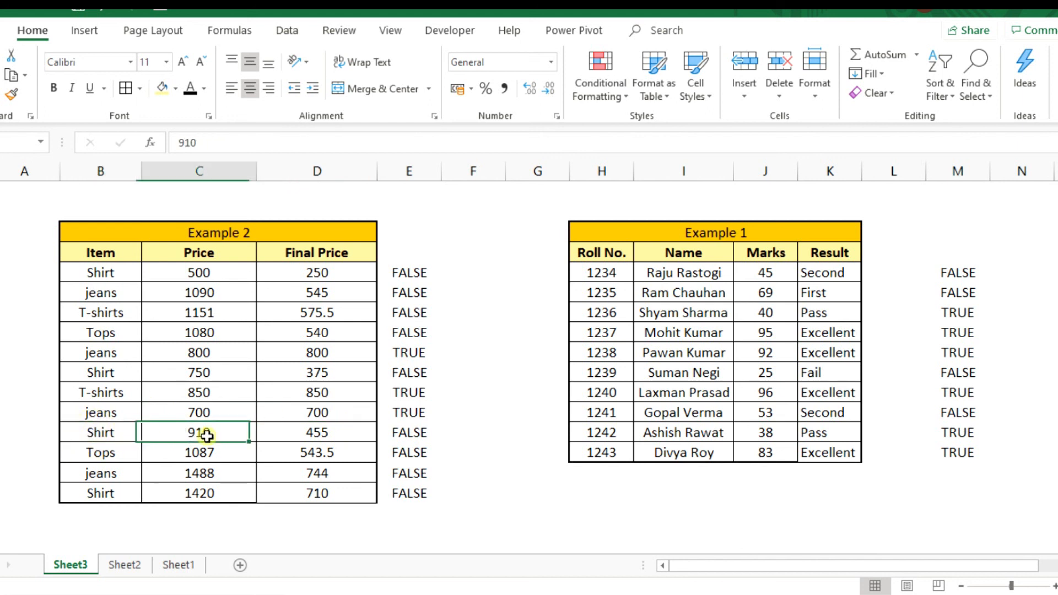
{"action": "left_click", "coordinate": [323, 432]}
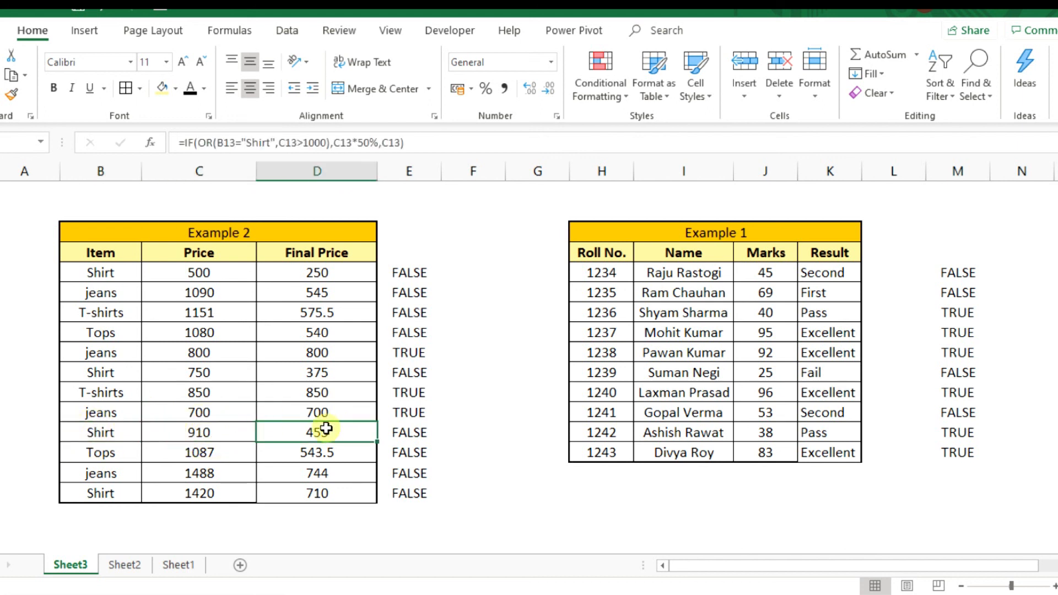
{"action": "left_click", "coordinate": [98, 433]}
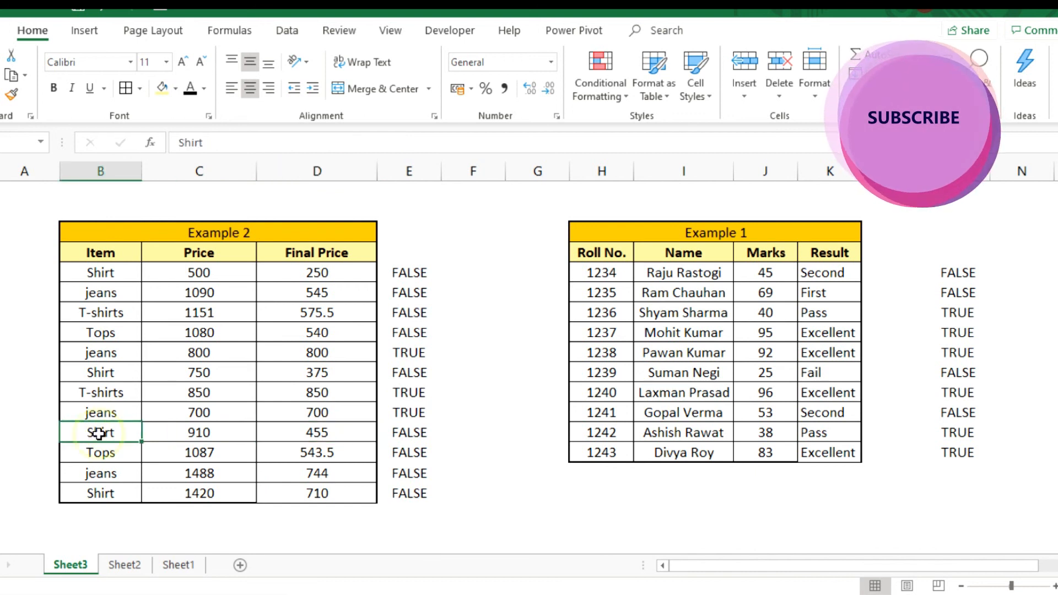
{"action": "left_click", "coordinate": [336, 434]}
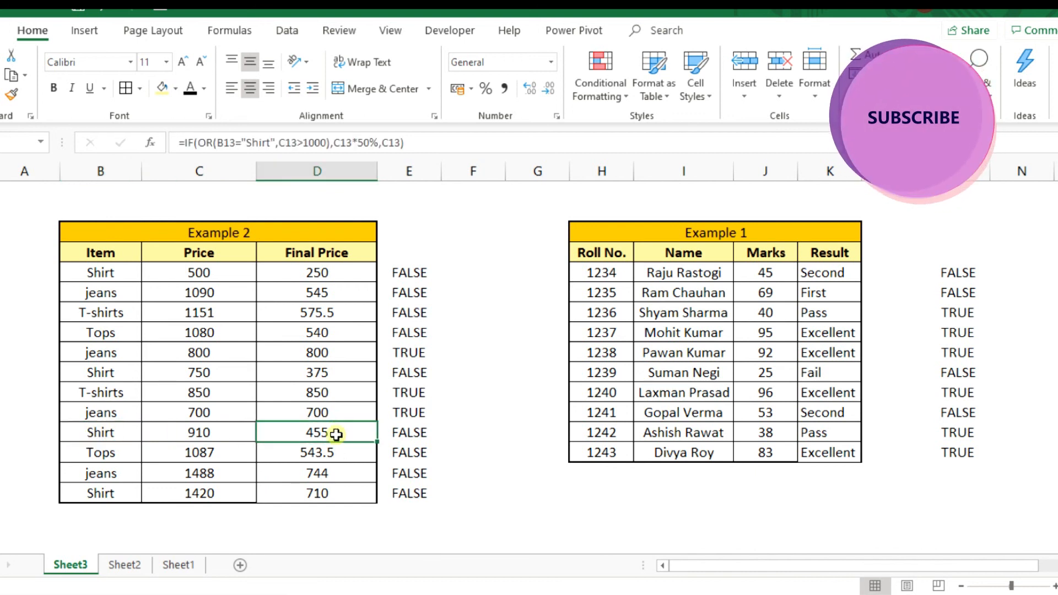